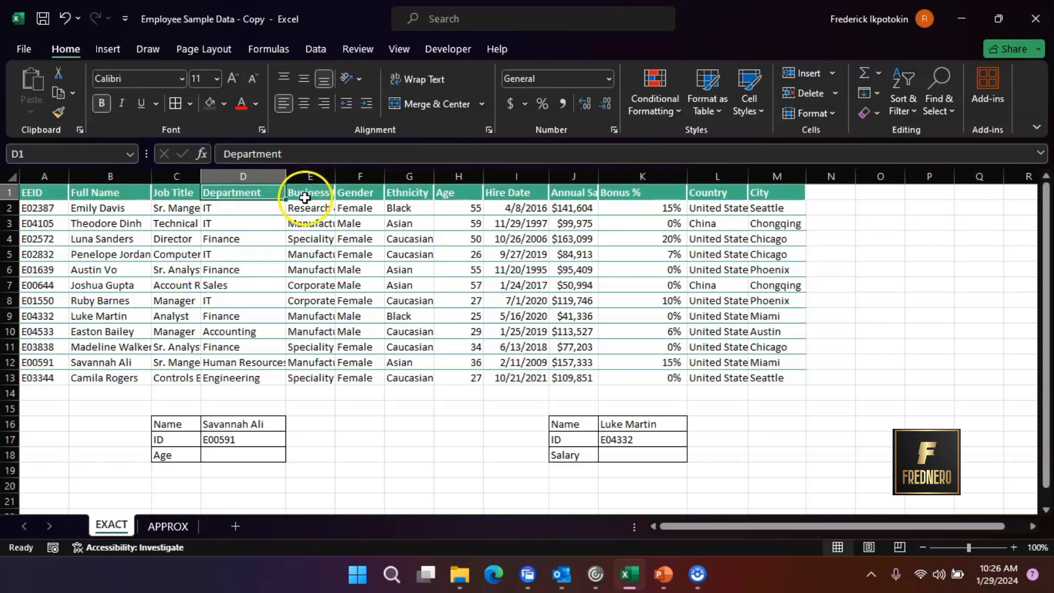
Step: Review the employee table's column headers from Gender to City and the name and ID in D16:D17
click(362, 195)
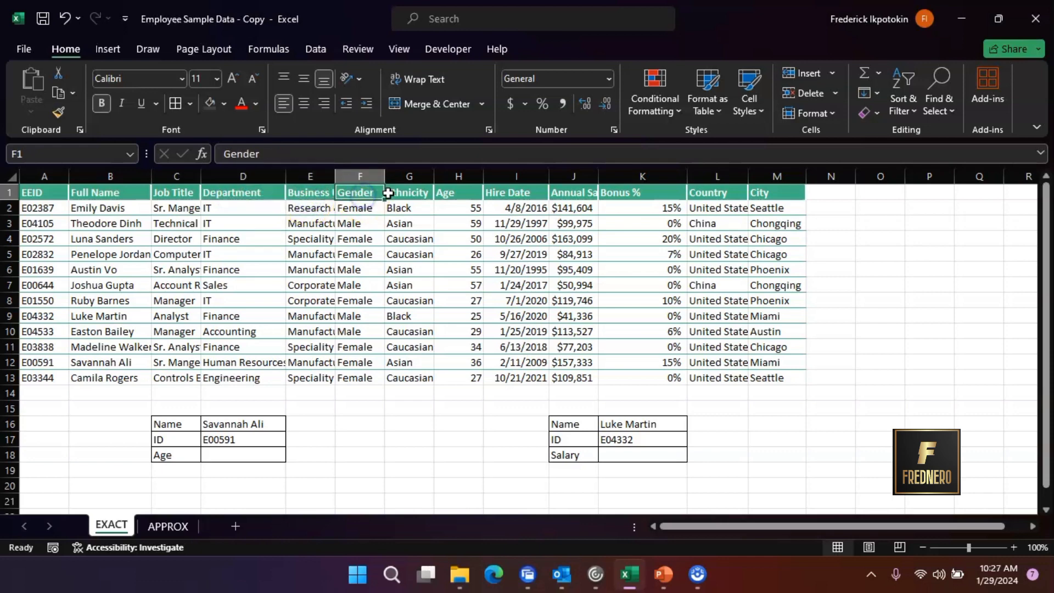
click(406, 193)
click(448, 195)
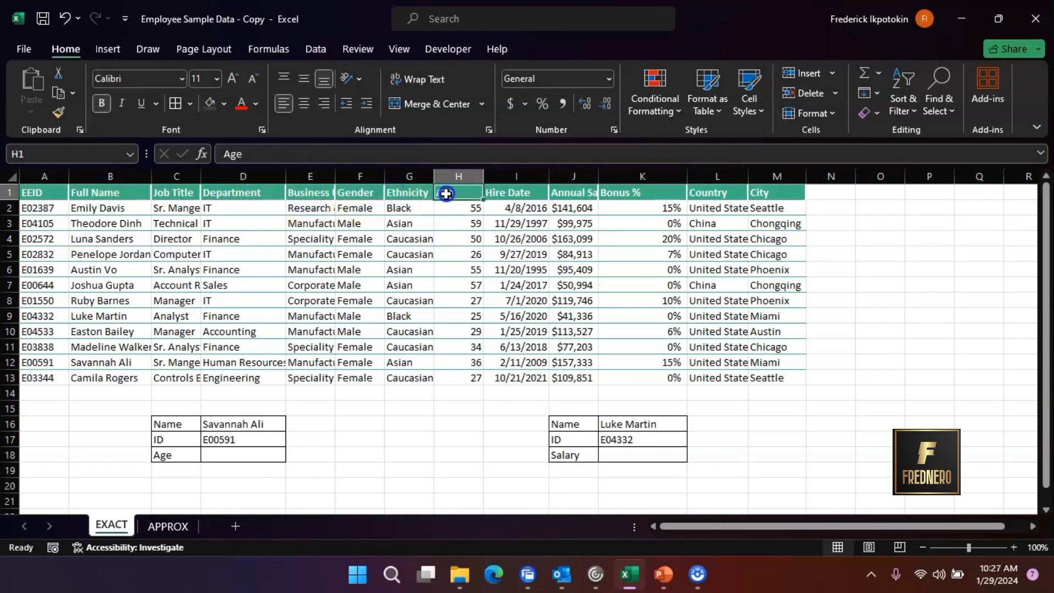
click(516, 192)
click(573, 191)
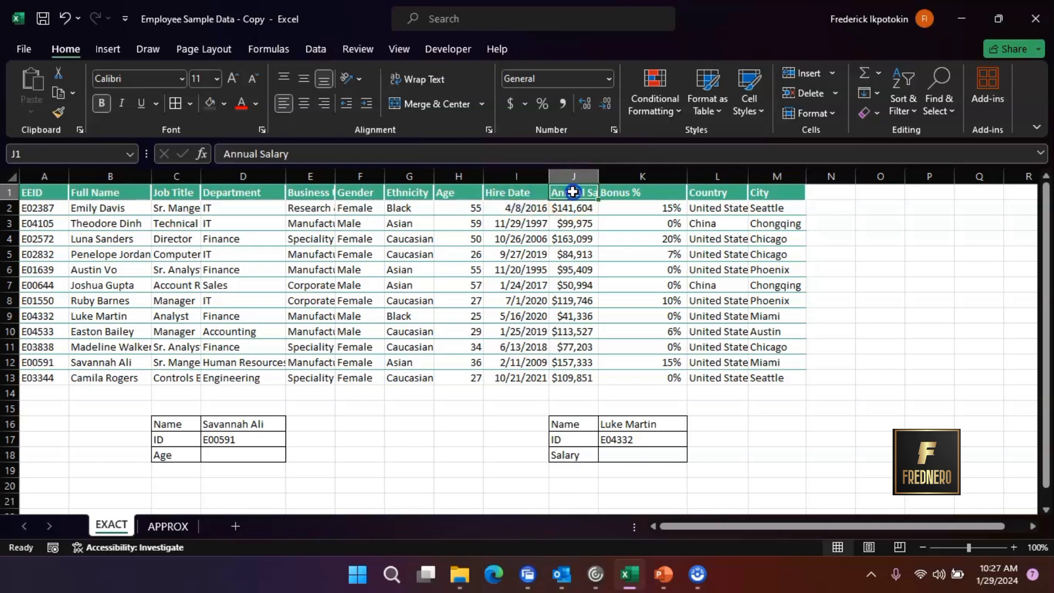
click(622, 193)
click(715, 195)
click(774, 207)
click(778, 193)
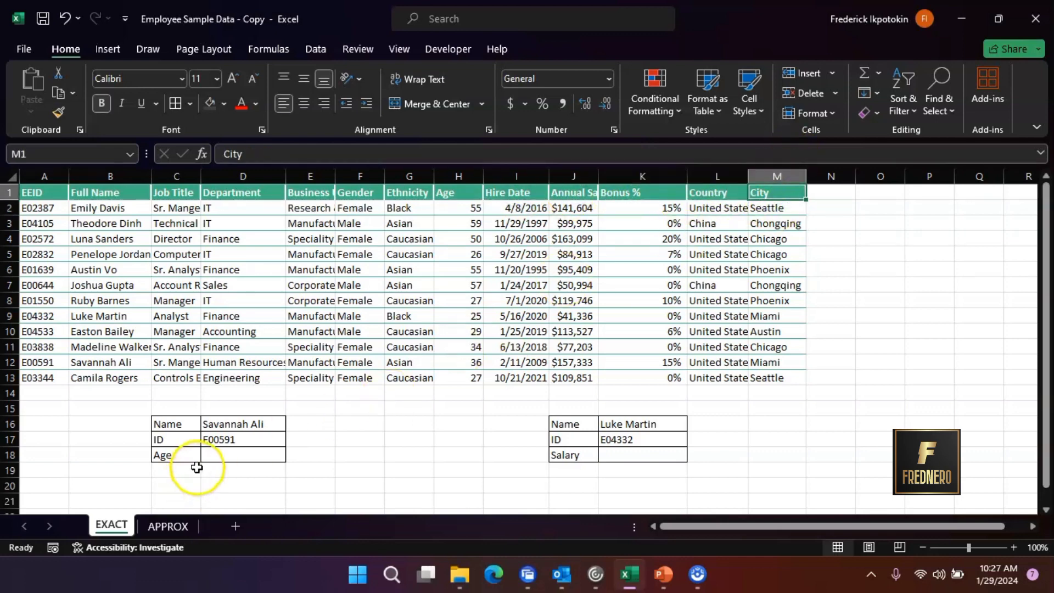
click(249, 425)
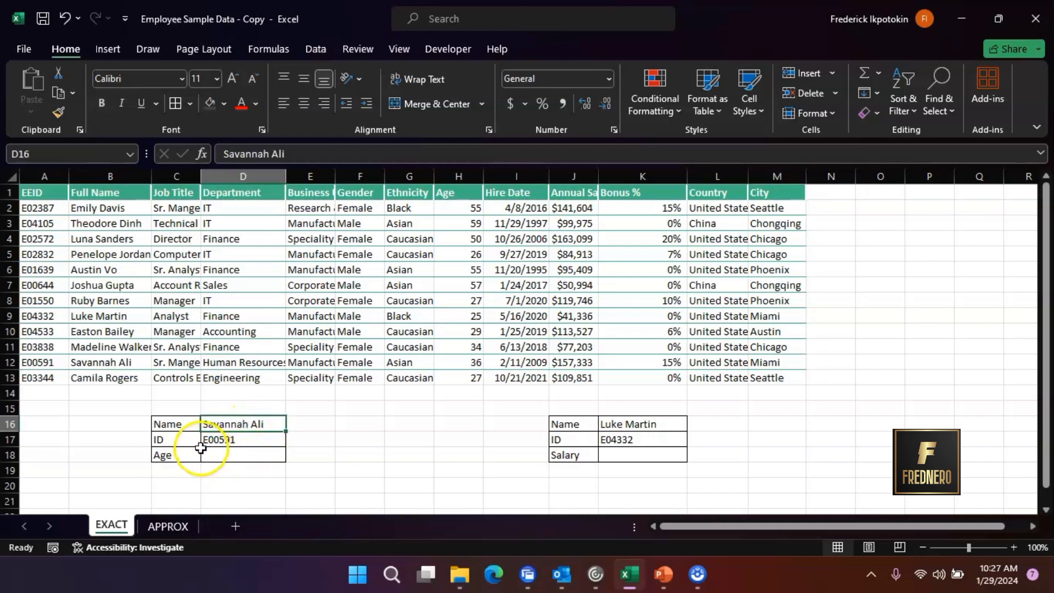
click(244, 439)
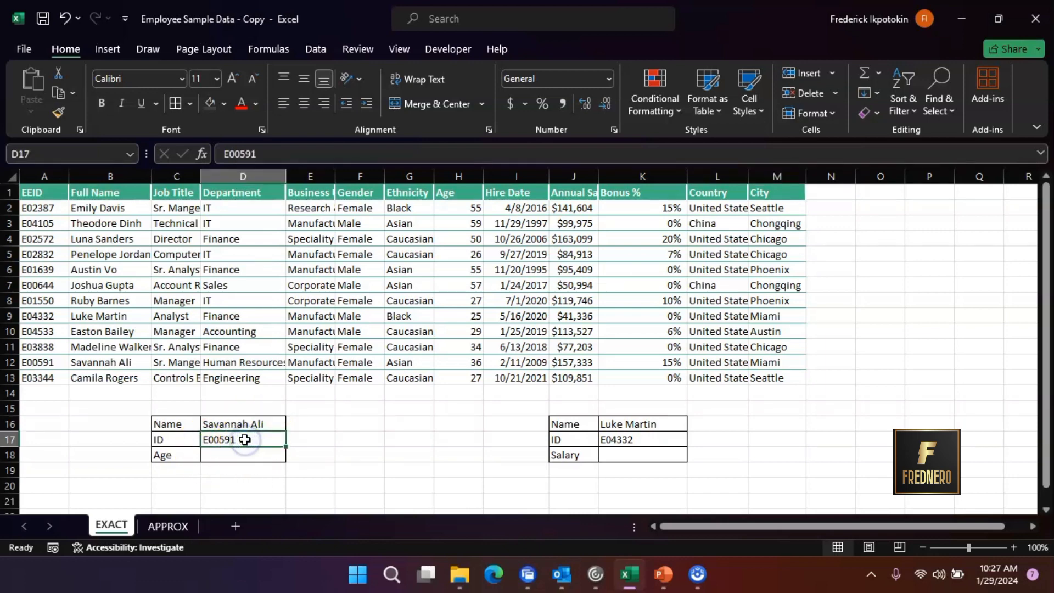
Step: Start a VLOOKUP formula in the Age cell D18, entering the employee ID from D17 as quoted text for the lookup value
click(239, 453)
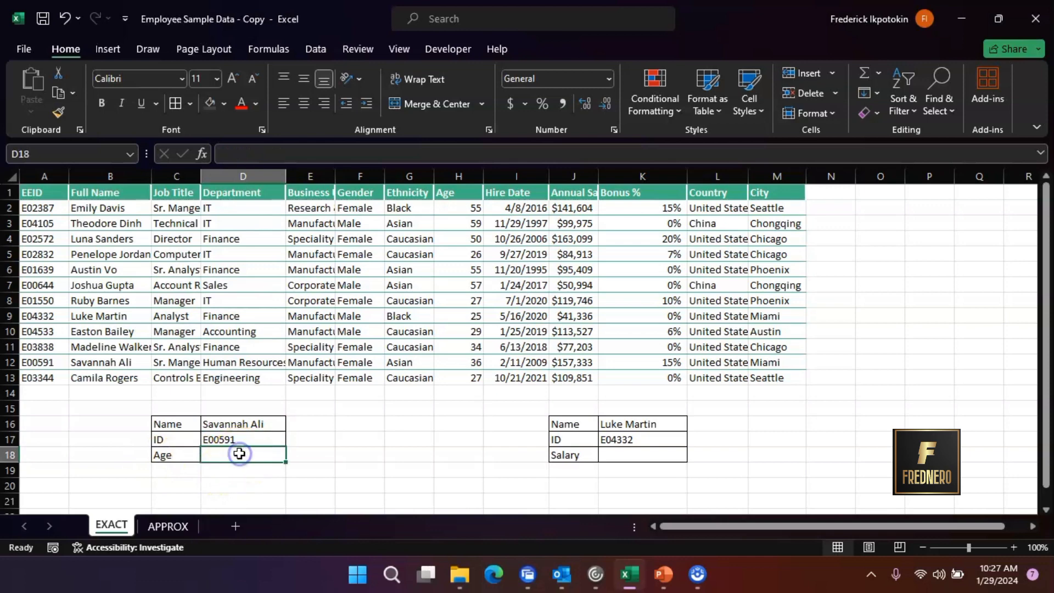
click(237, 453)
text(=VLO)
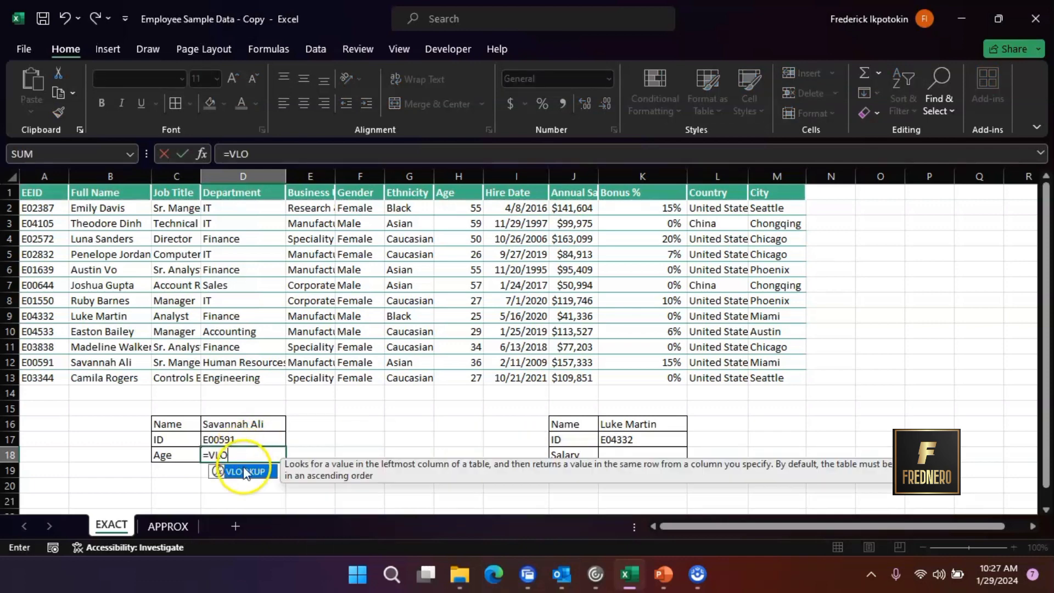
double_click(247, 472)
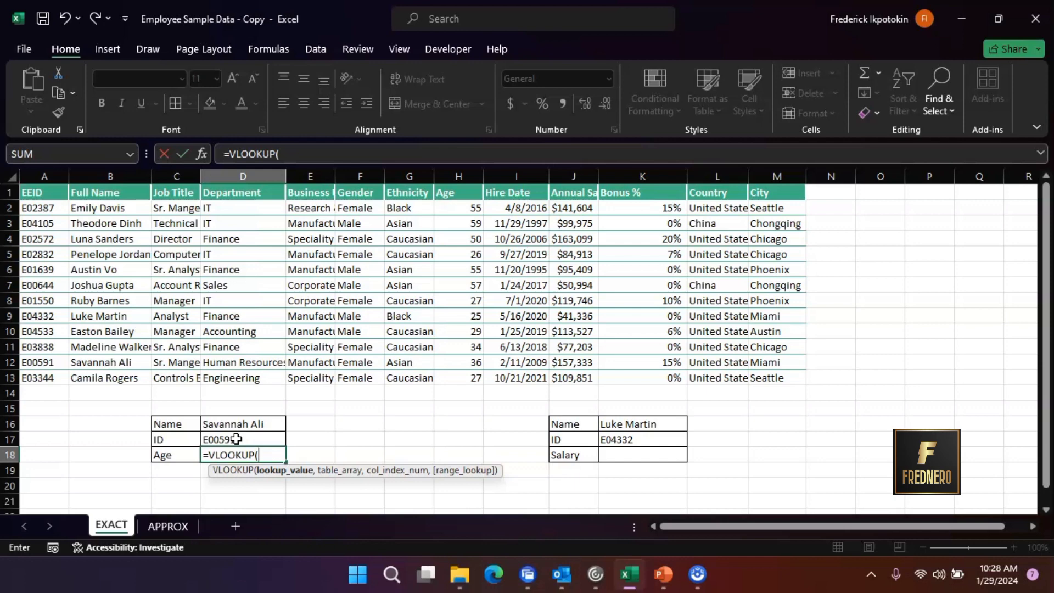
text(")
text(E00)
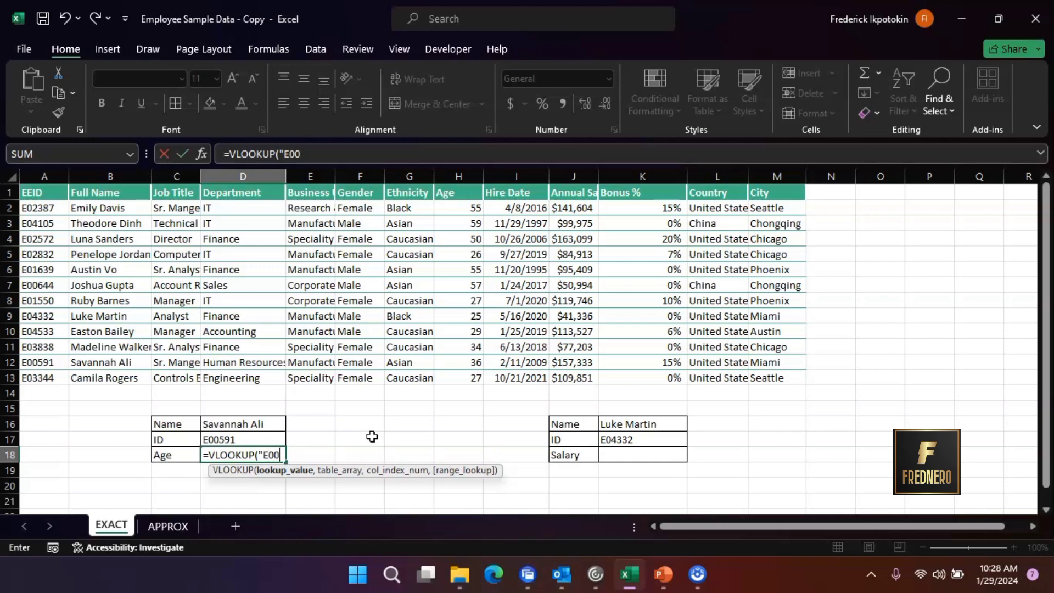
text(591",)
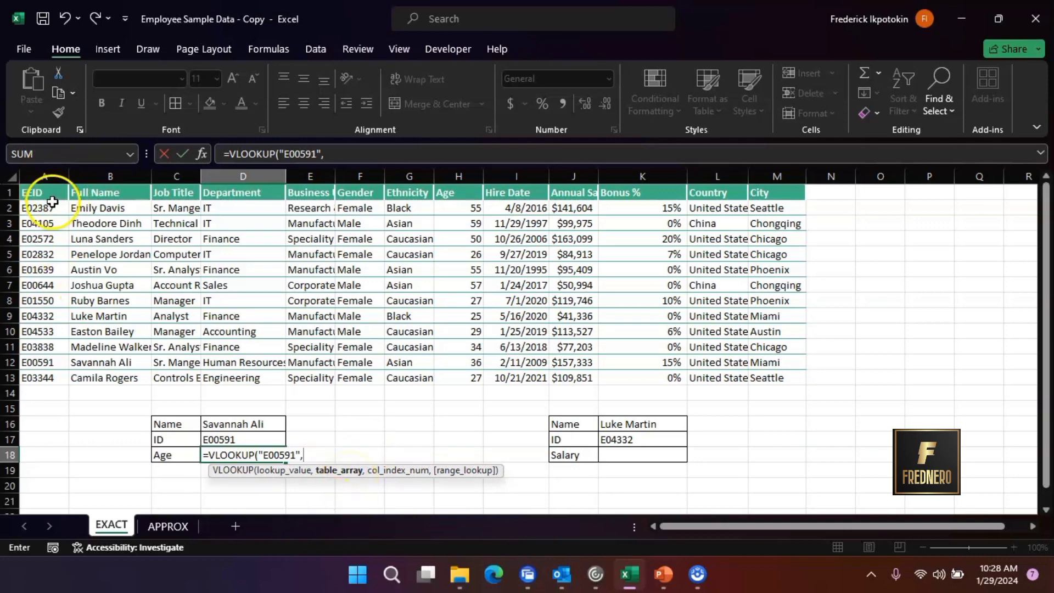
Step: Complete the age VLOOKUP with table A2:M13, column index 8 and FALSE for exact match, and check it against the Age in row 12
drag(44, 208, 771, 376)
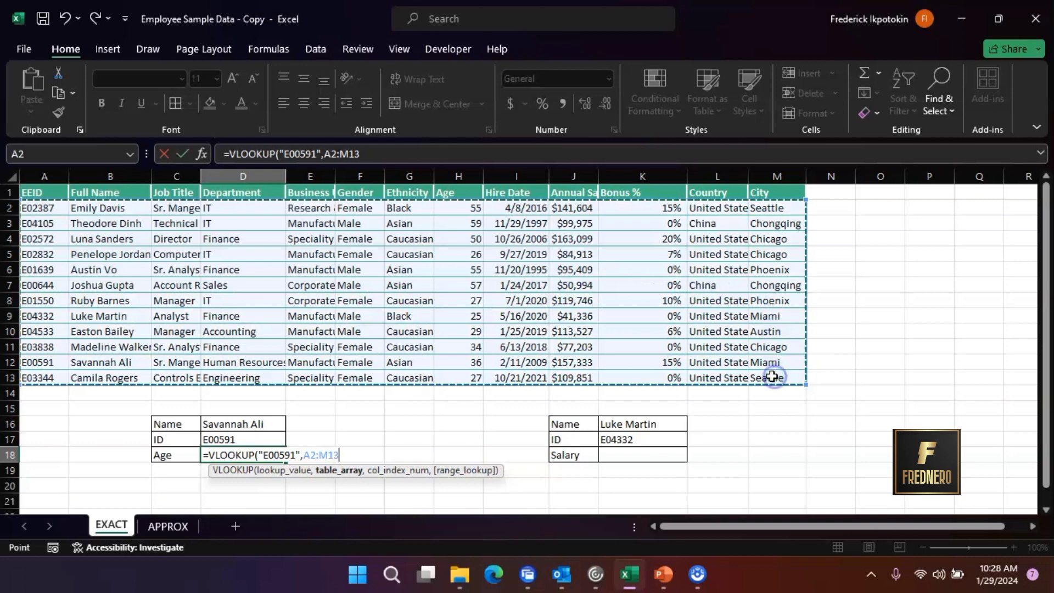
text(,)
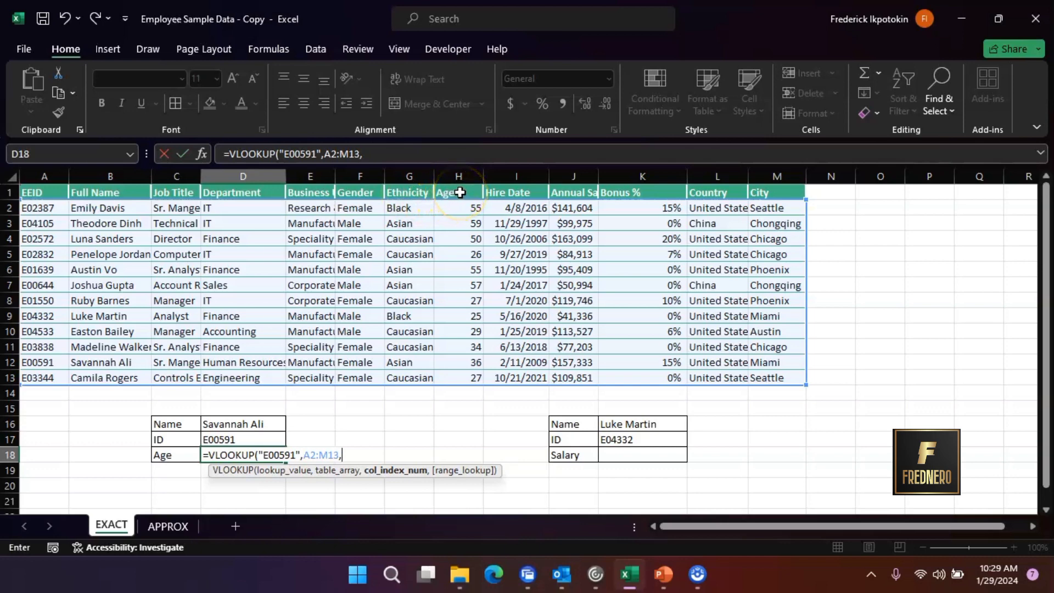
text(8,)
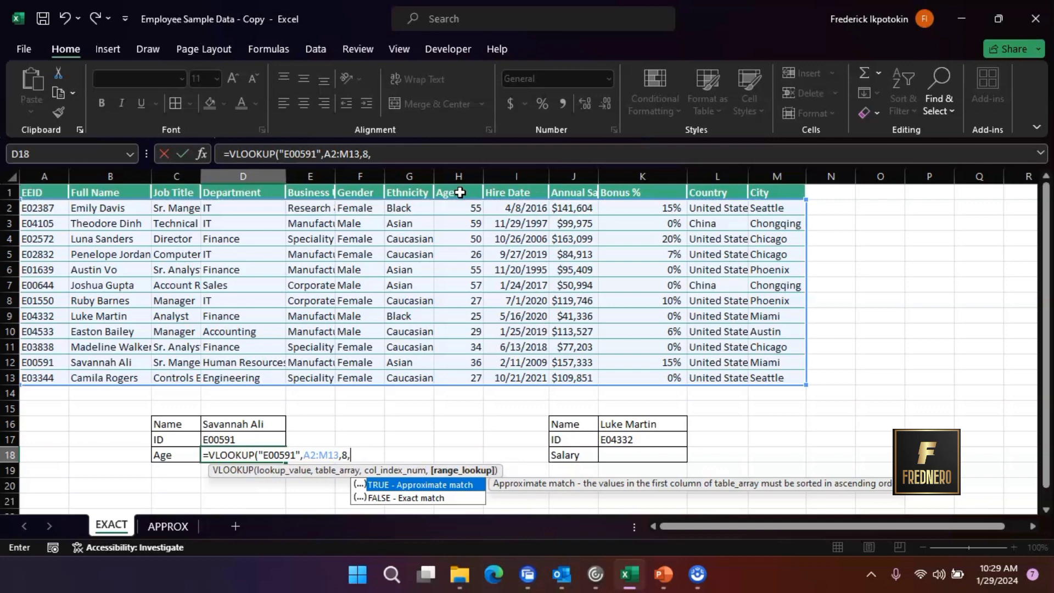
double_click(408, 497)
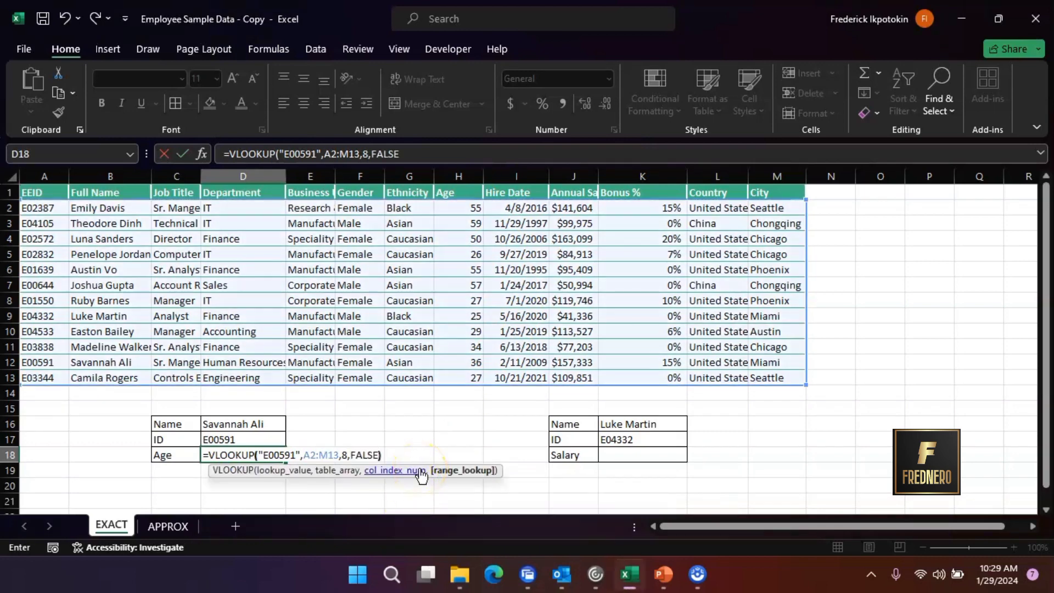
text())
key(Return)
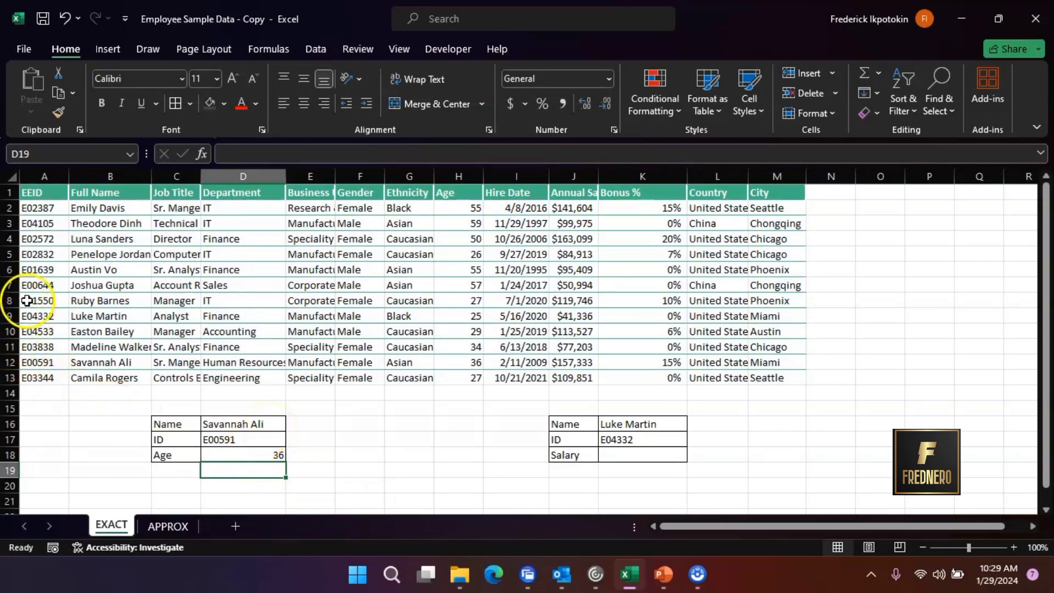
click(10, 362)
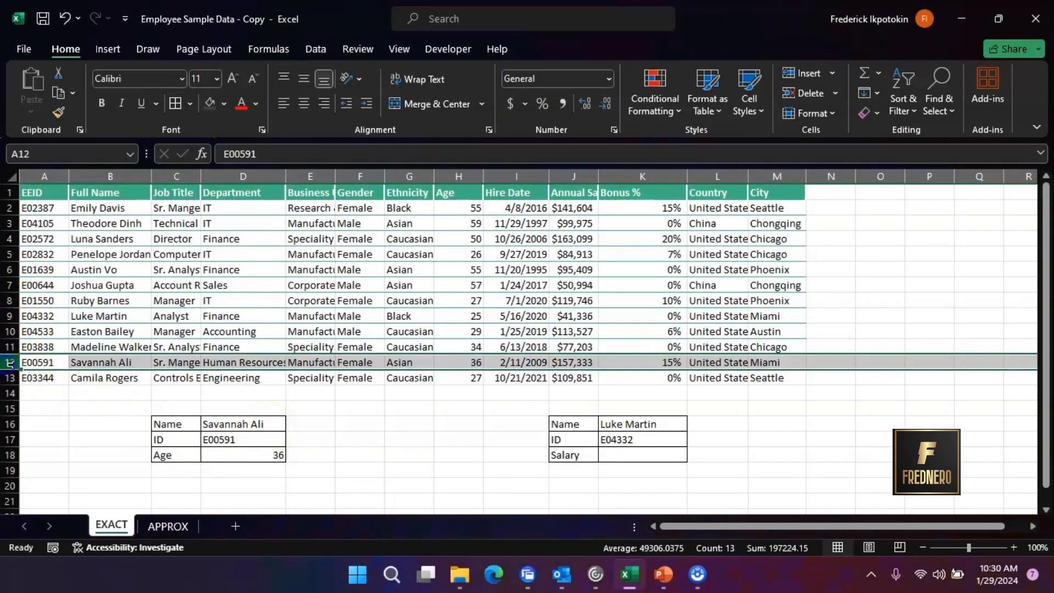
click(476, 362)
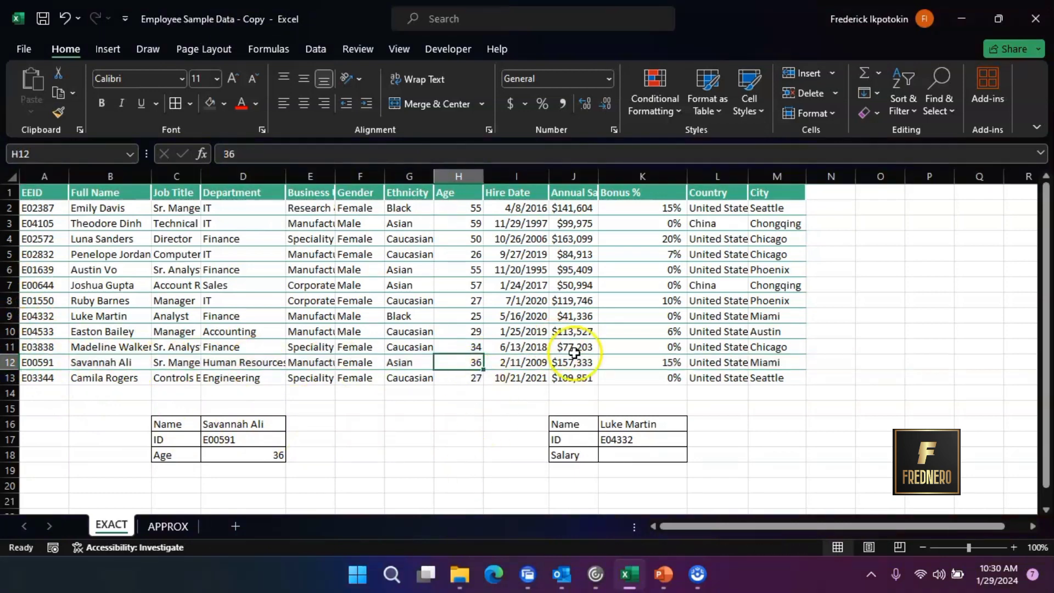
Step: Start a VLOOKUP formula in the Salary cell K18 with a reference to ID cell K17 as the lookup value
click(638, 455)
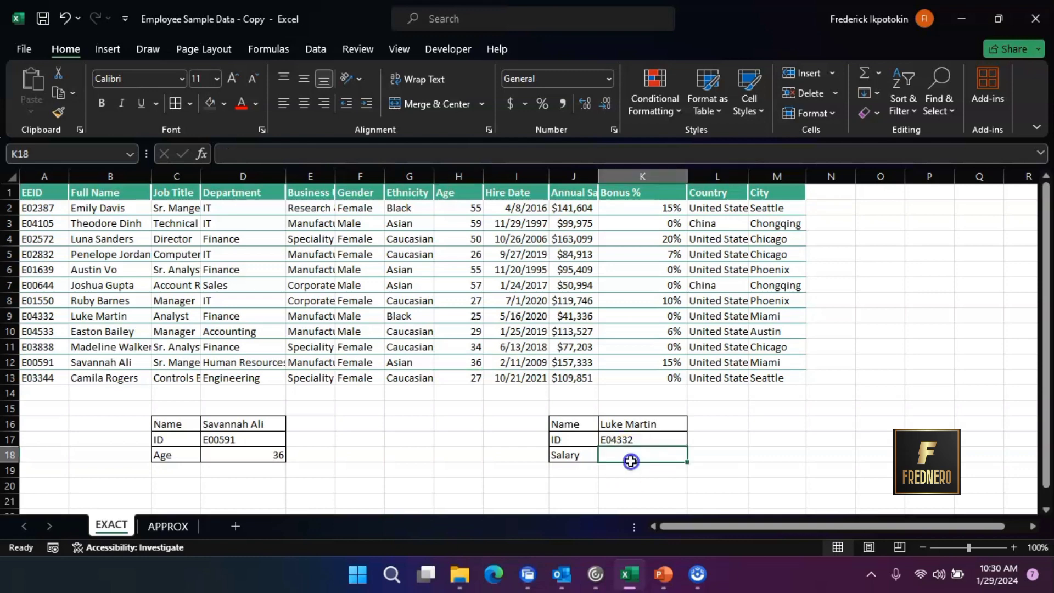
text(=)
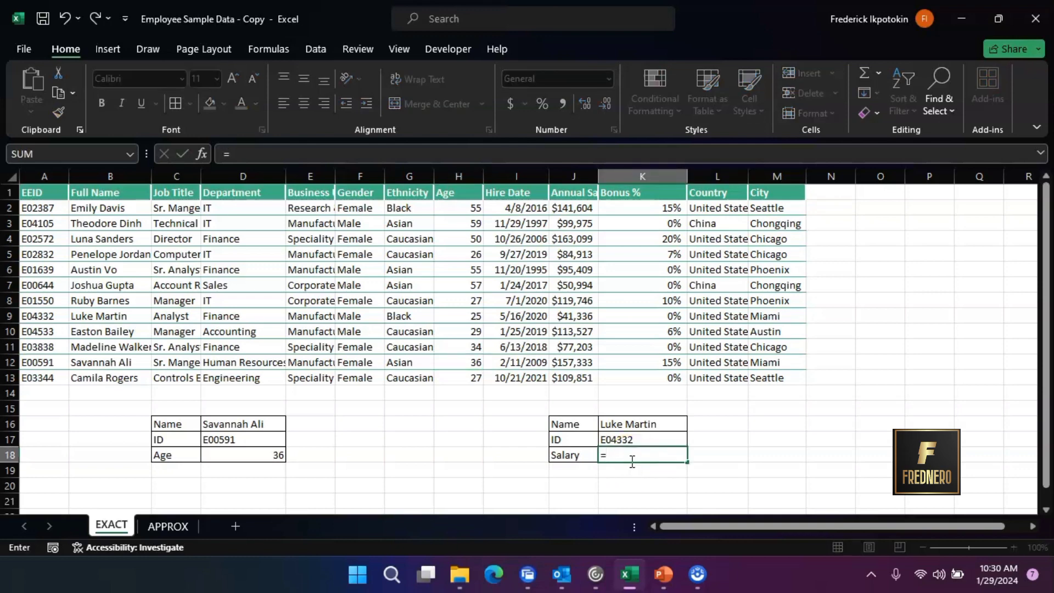
text(VLOO)
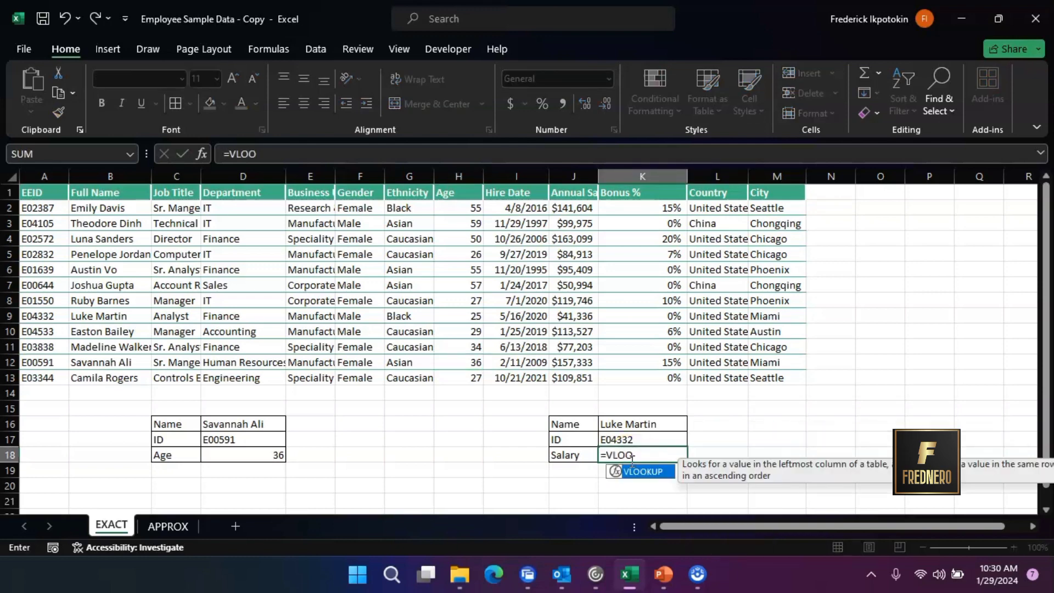
double_click(641, 471)
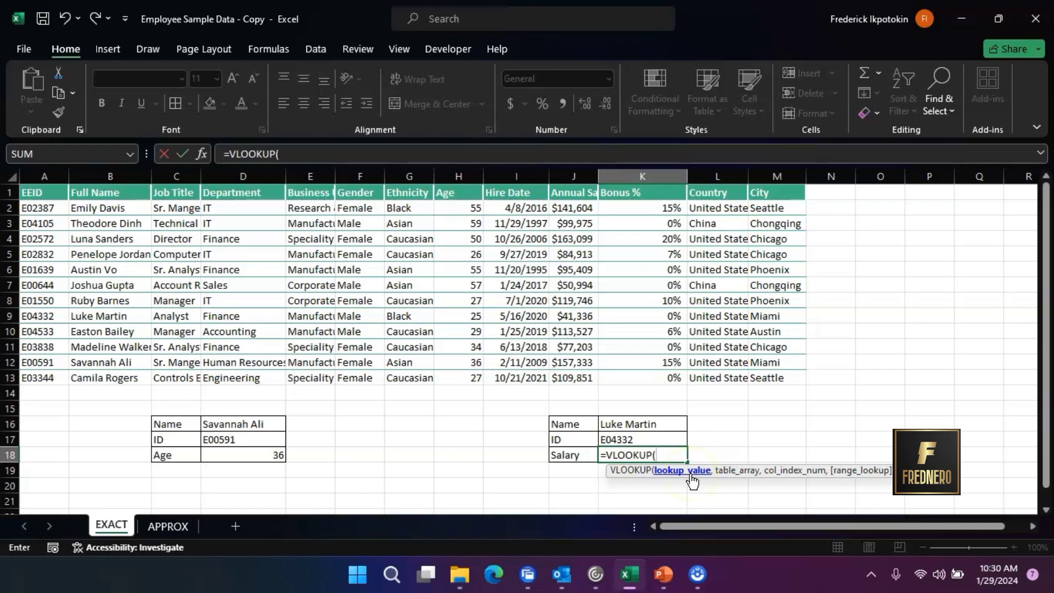
click(633, 438)
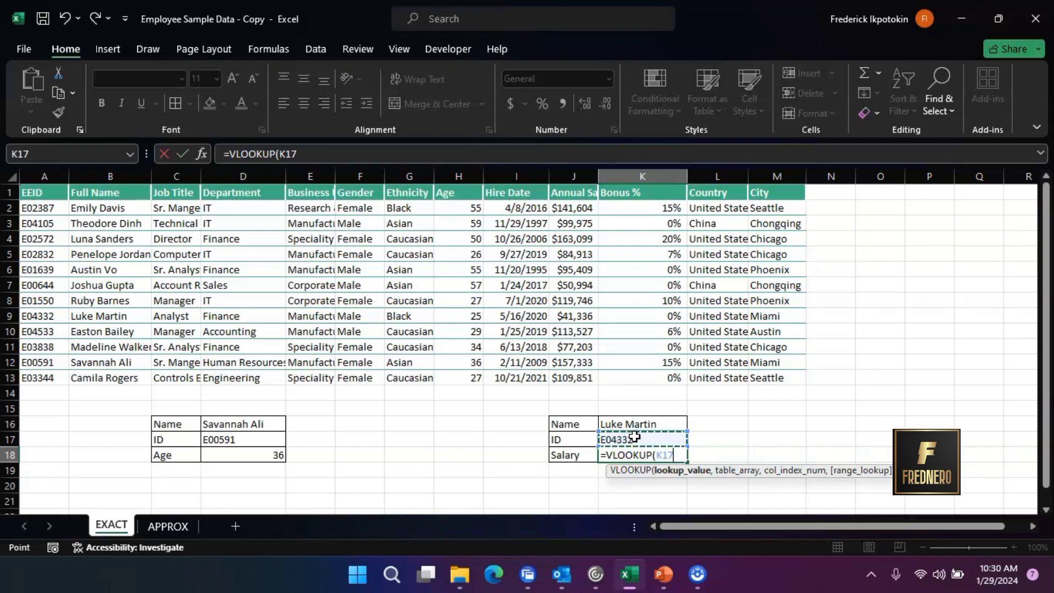
text(,)
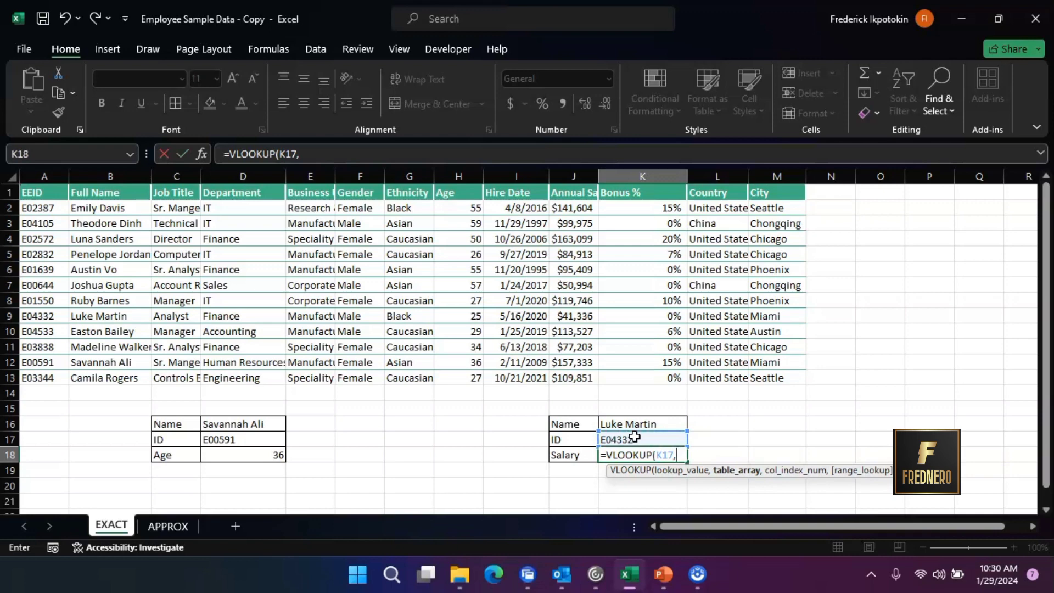
Step: Complete the salary VLOOKUP with table A2:M13, column index 10 and FALSE for exact match, and check it against row 9's Annual Salary
drag(32, 208, 764, 372)
text(,)
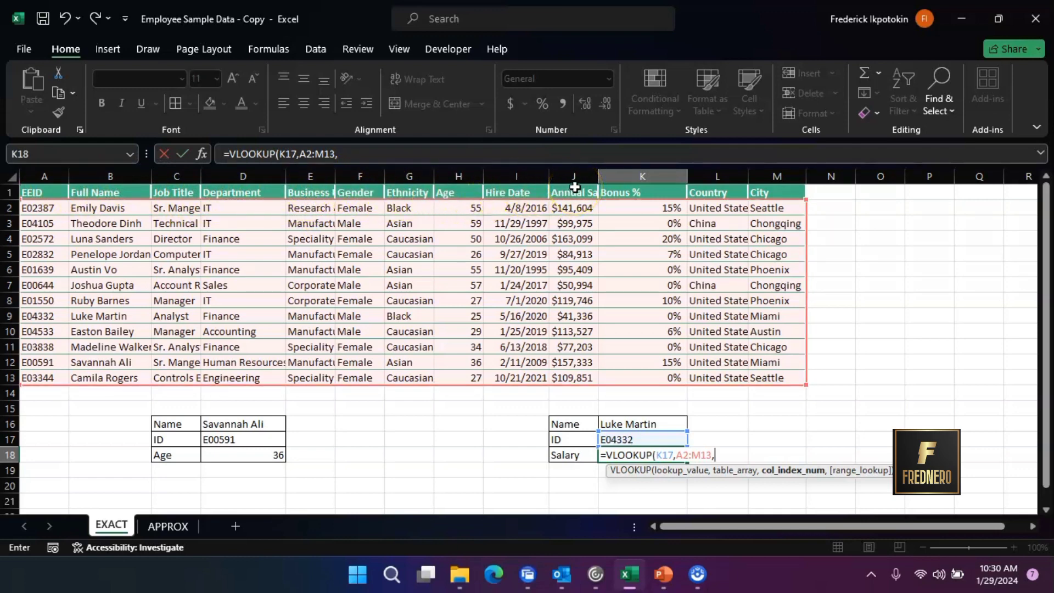
text(10,)
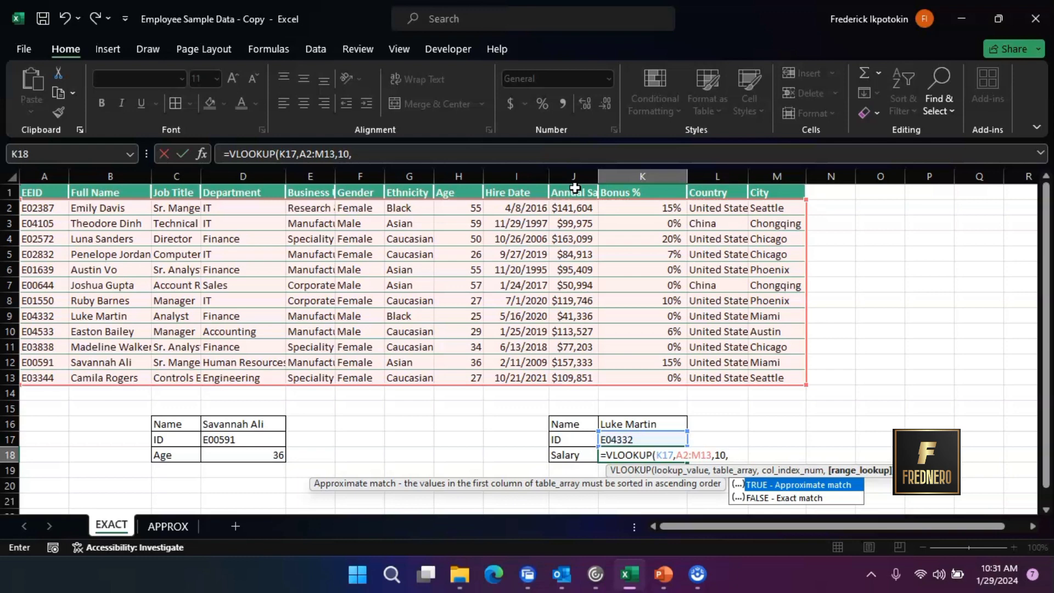
double_click(788, 497)
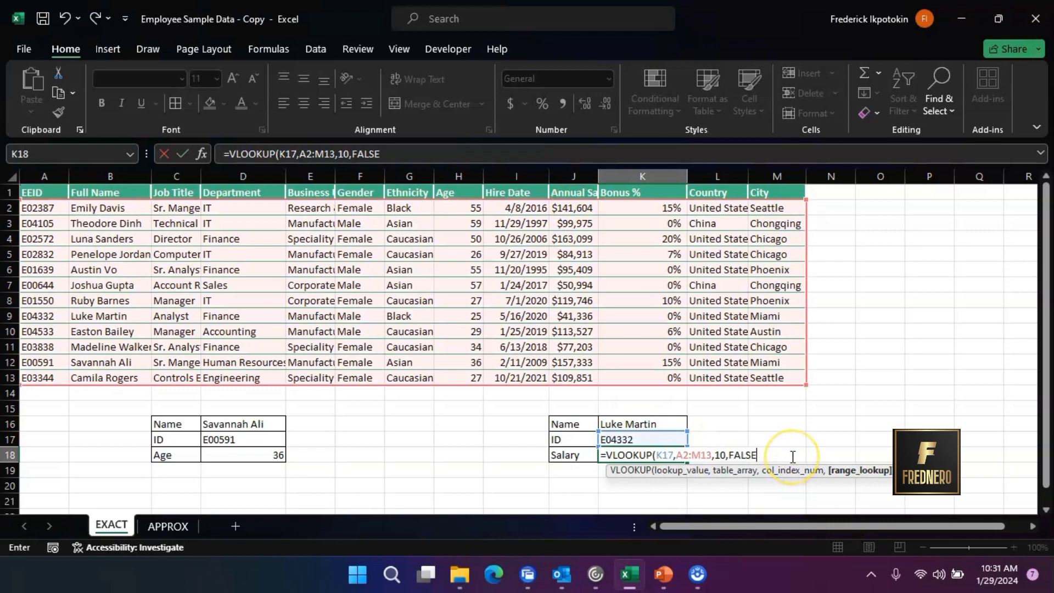
text())
key(Return)
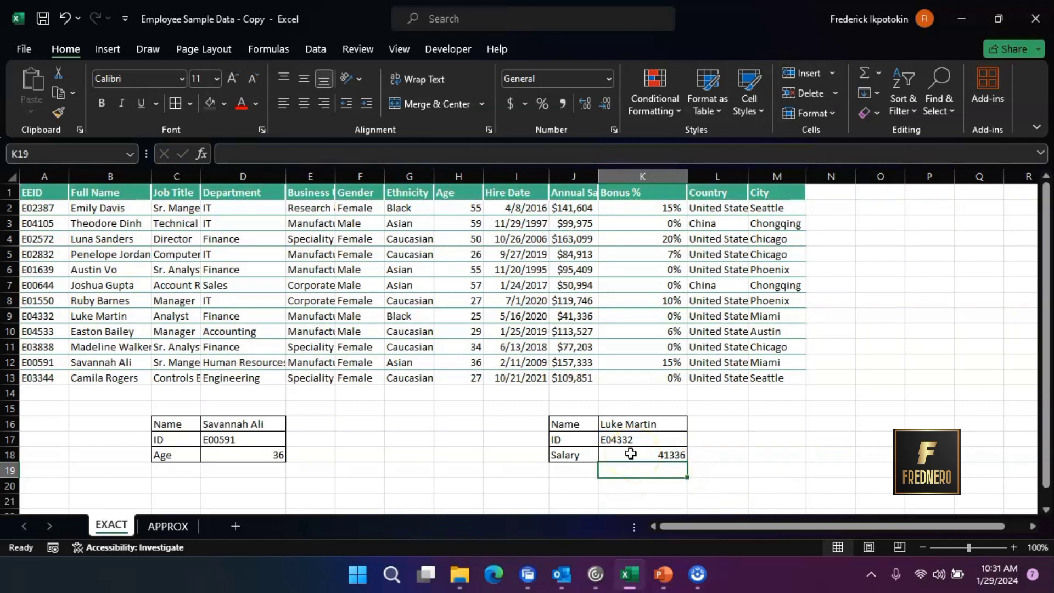
click(11, 315)
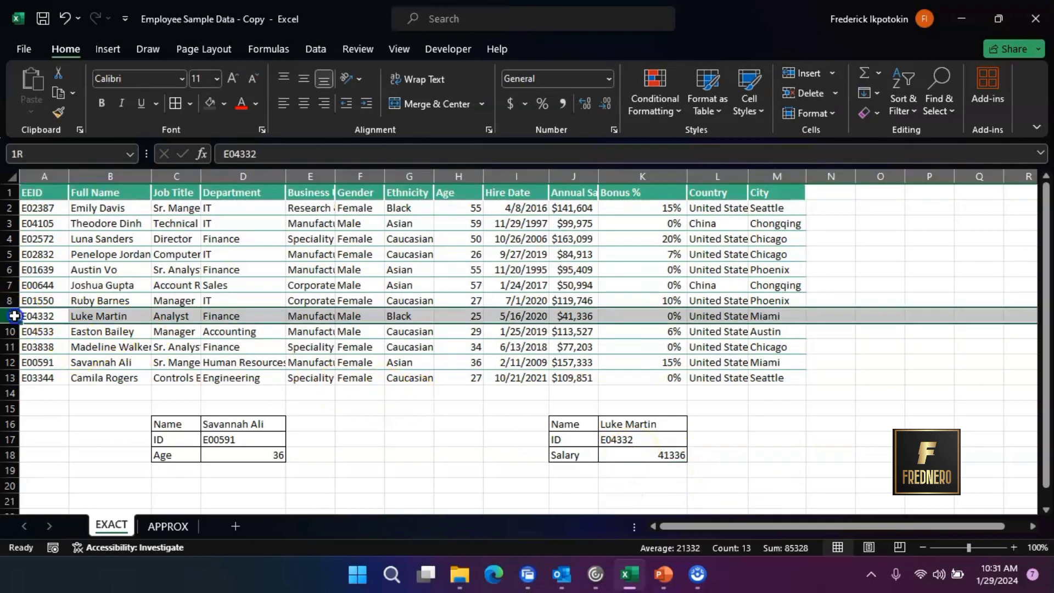
click(587, 318)
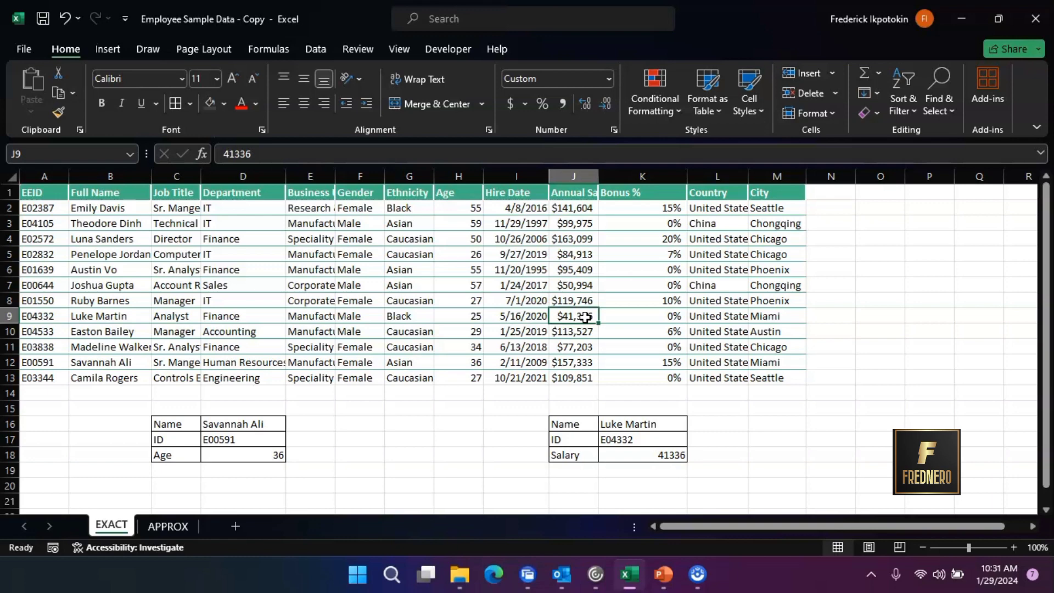
Step: On the APPROX sheet, give cell F4 a grey fill and bold text, and enter the score 55 in it
click(179, 530)
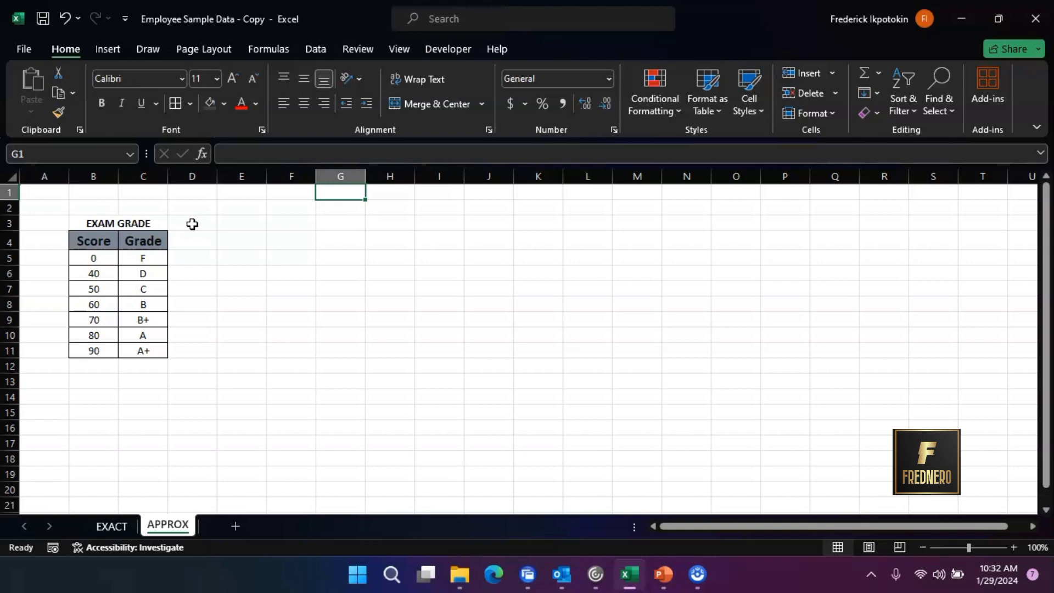
click(242, 272)
click(293, 271)
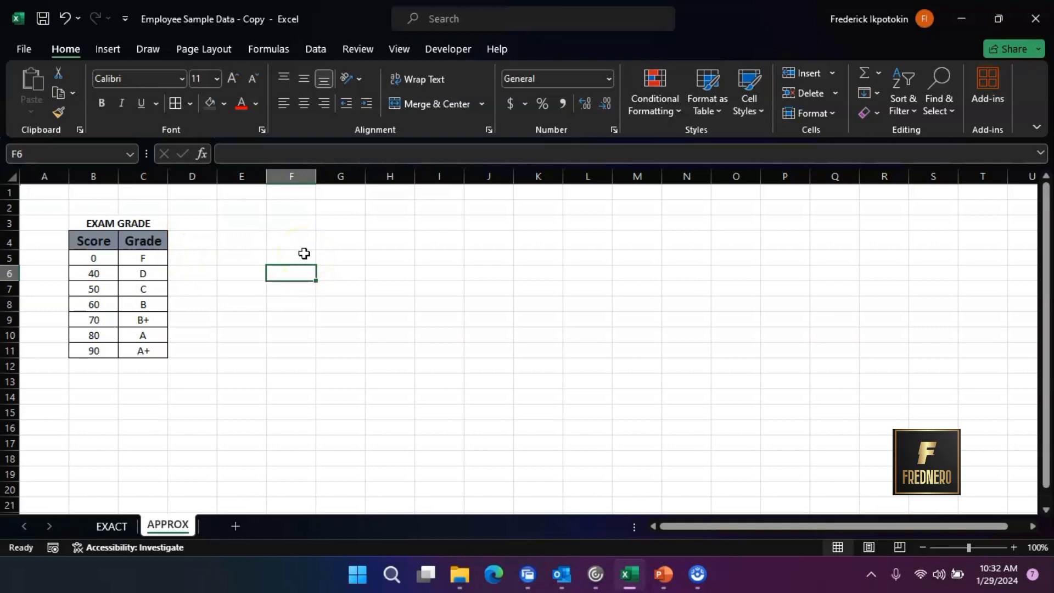
key(F2)
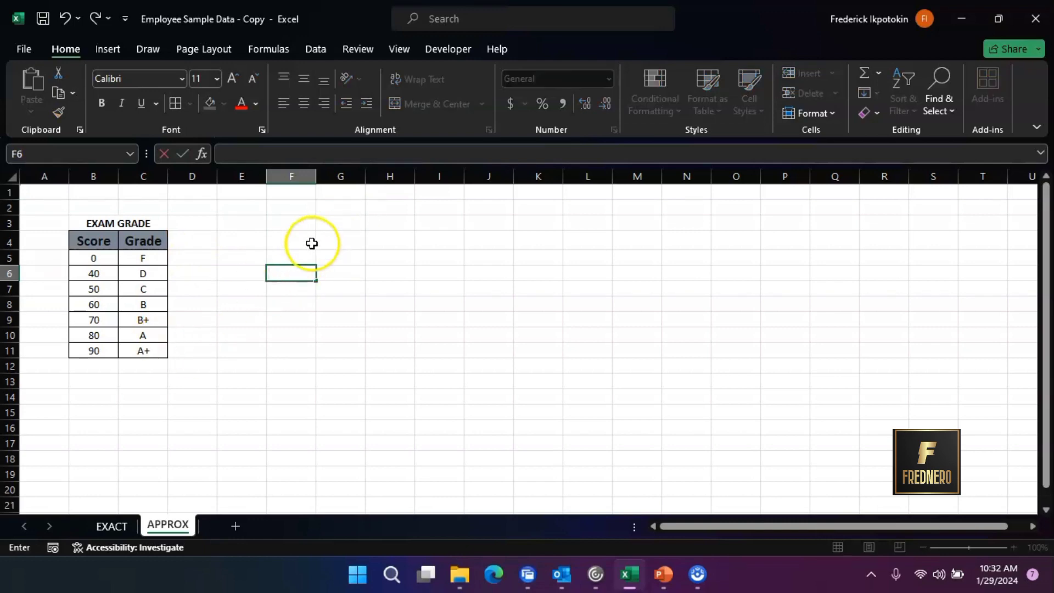
click(313, 242)
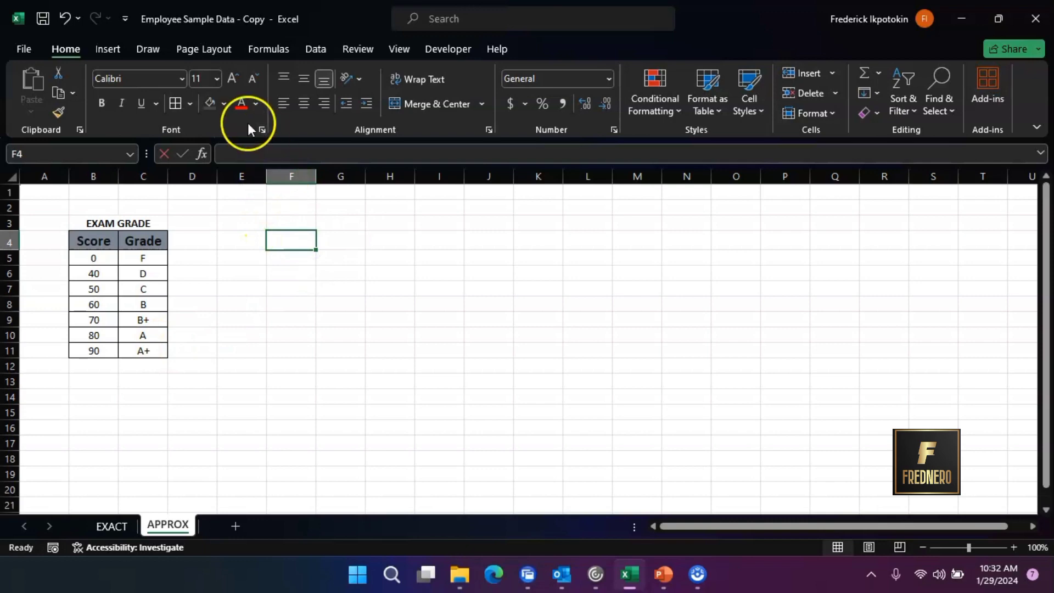
click(225, 106)
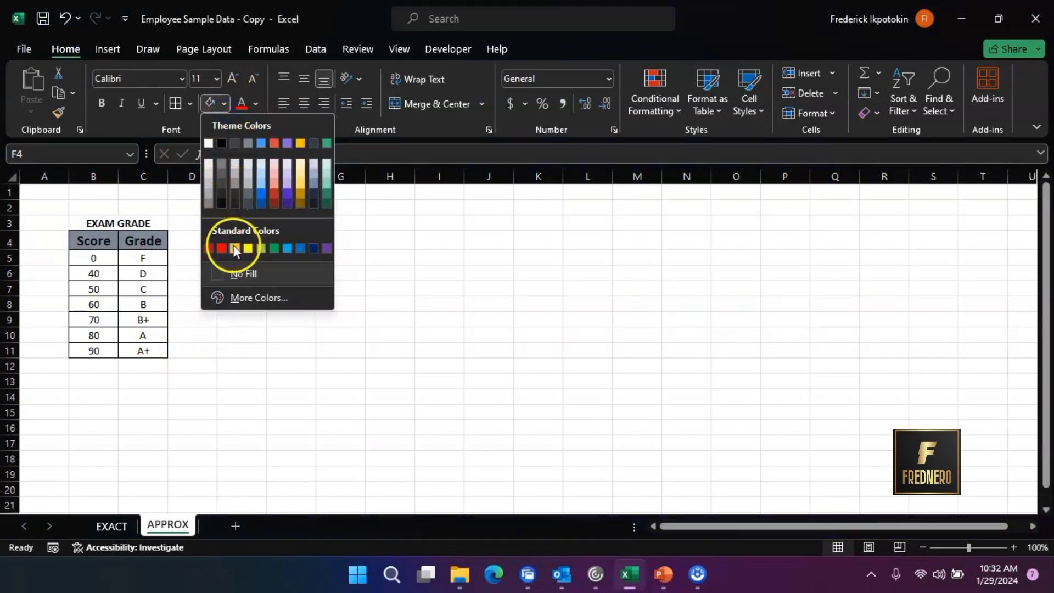
click(219, 164)
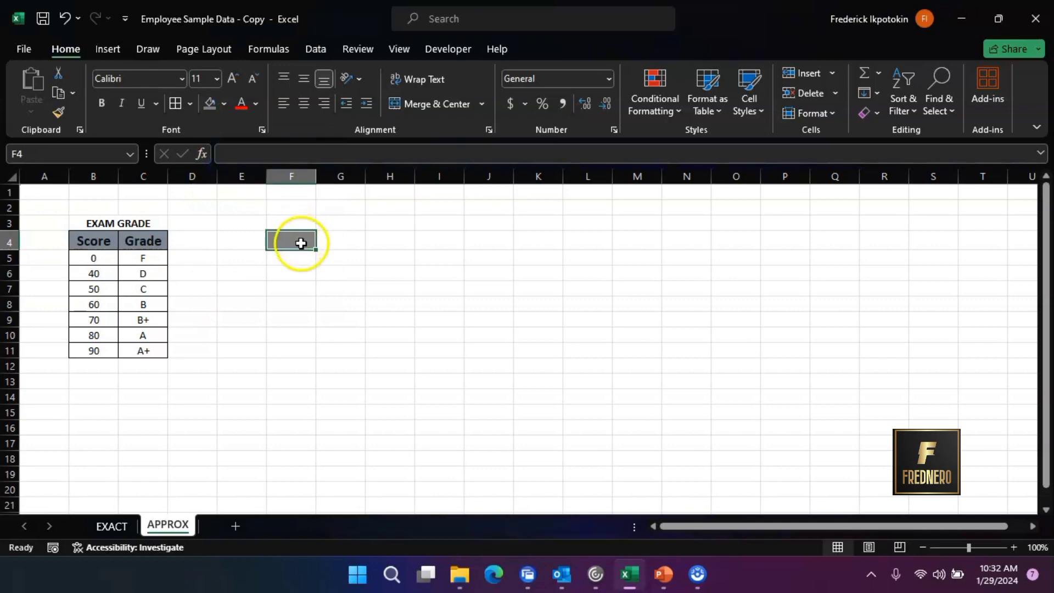
click(101, 103)
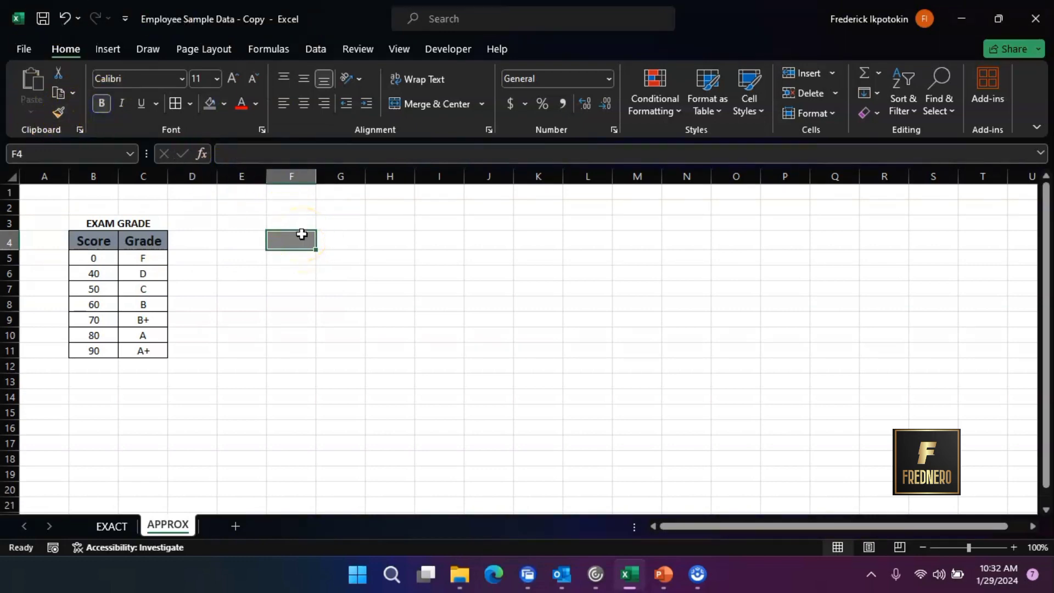
text(55)
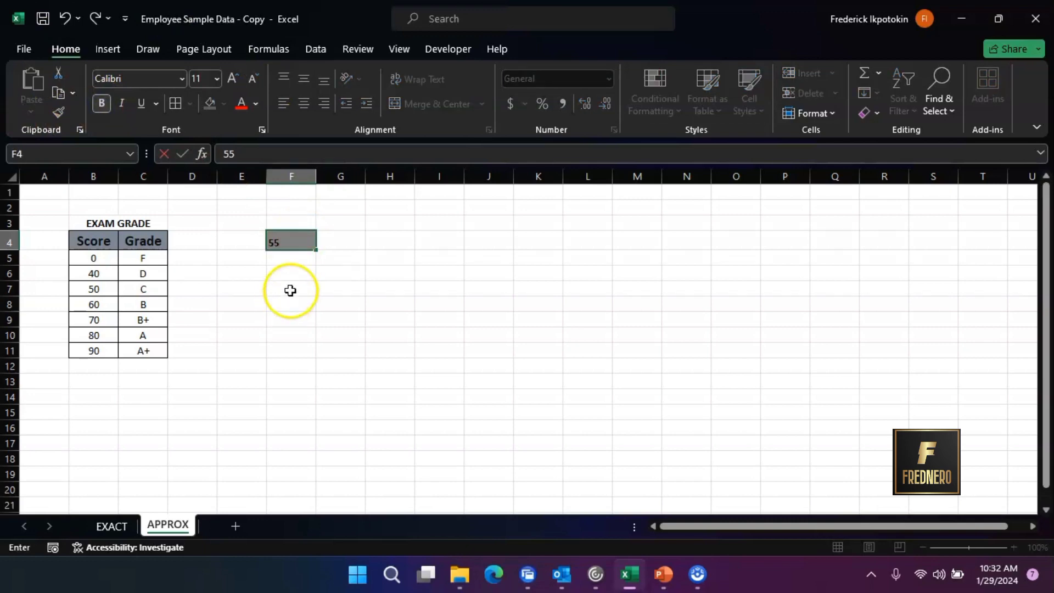
Step: Start a VLOOKUP formula in cell F5 with a reference to score cell F4 as the lookup value
click(299, 263)
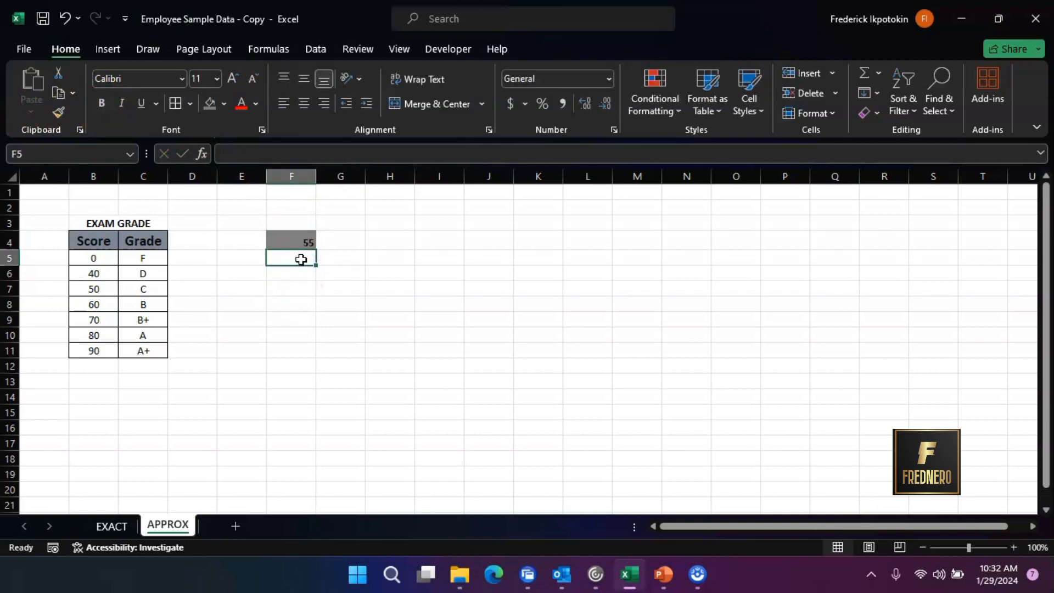
text(=)
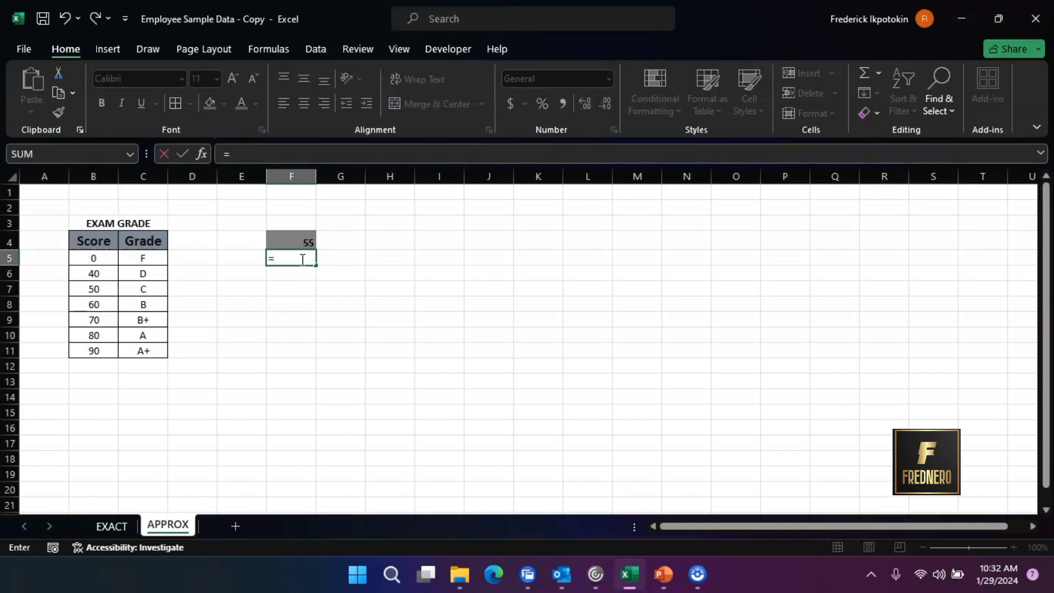
text(VLO)
click(307, 277)
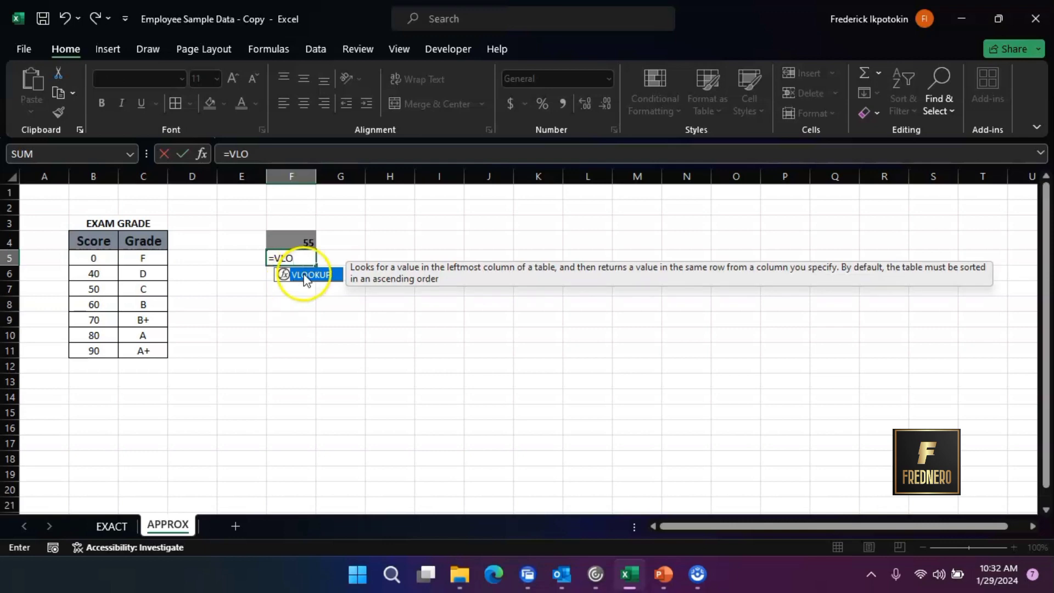
click(307, 277)
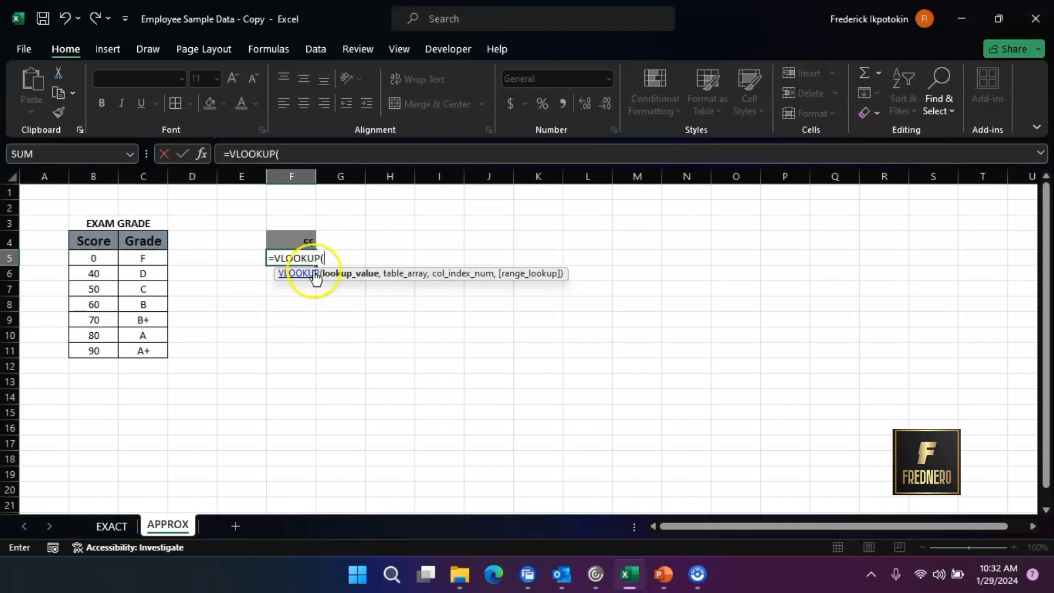
click(302, 242)
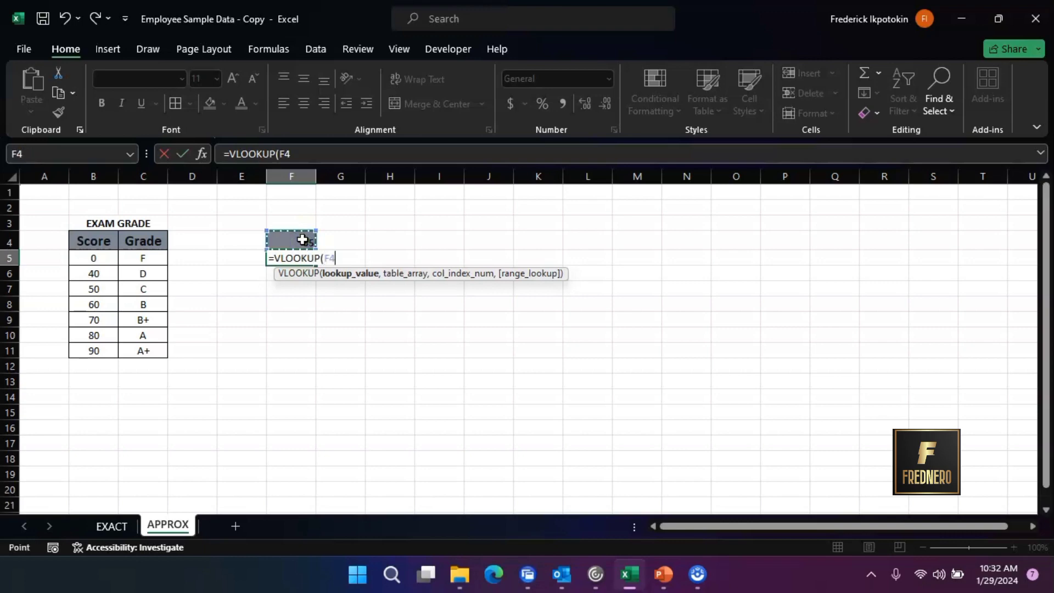
text(,)
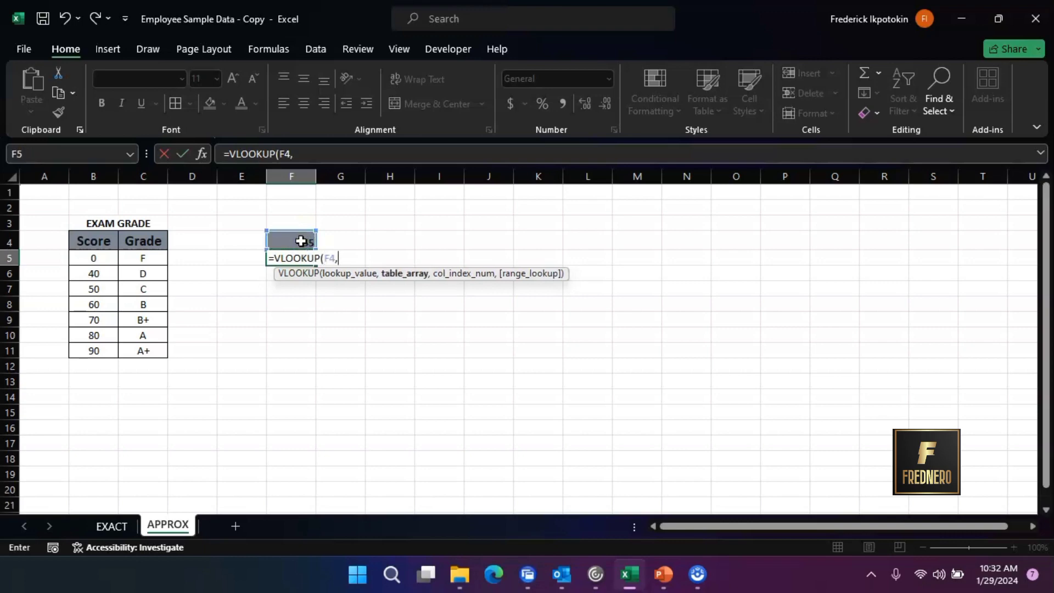
Step: Complete the grade VLOOKUP with table B5:C11, column index 2 and FALSE for exact match
drag(89, 254, 142, 352)
text(,)
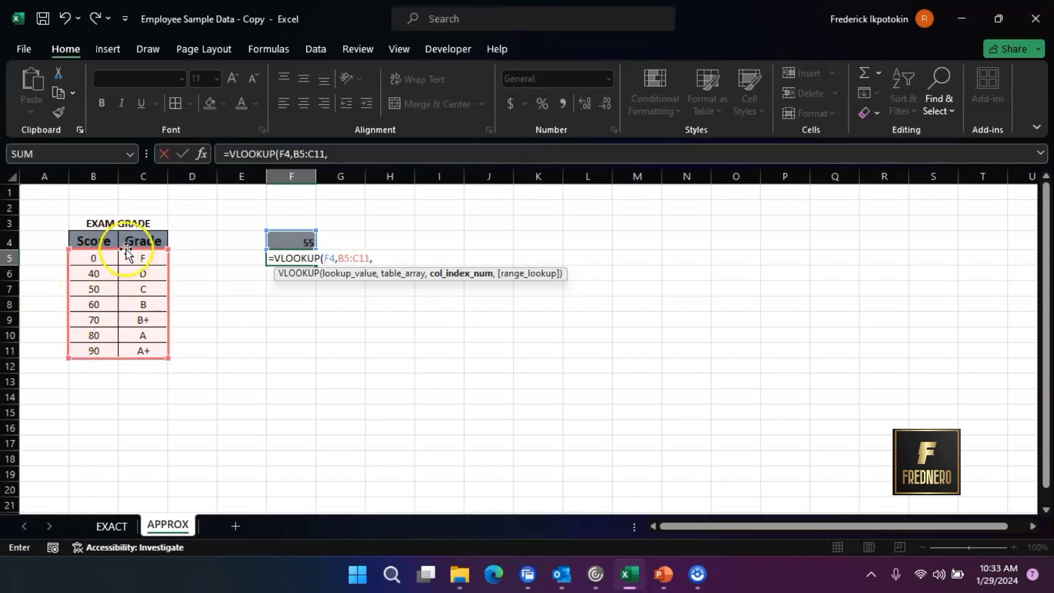
text(2)
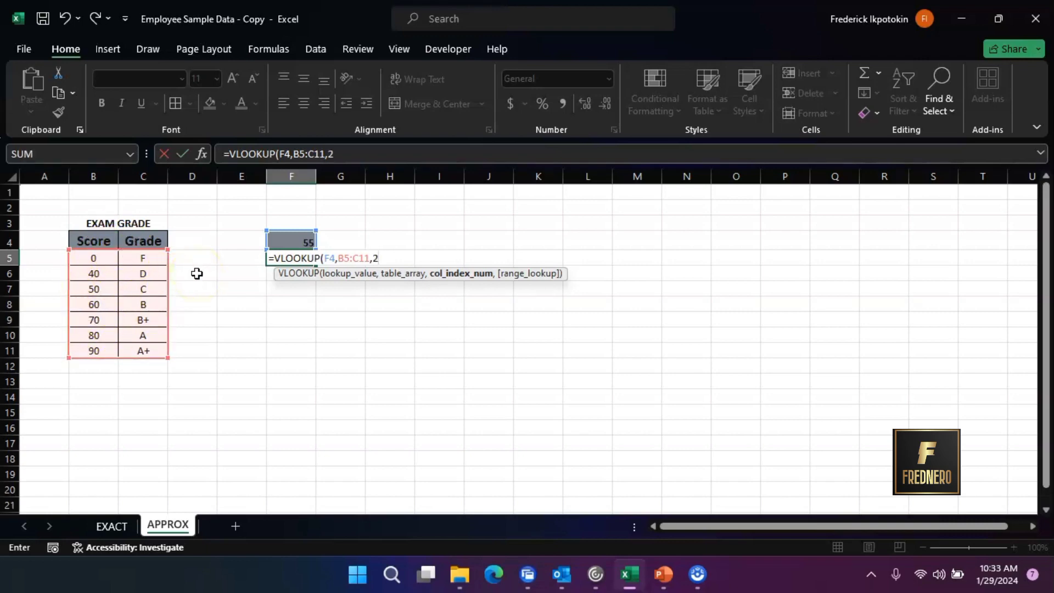
text(,)
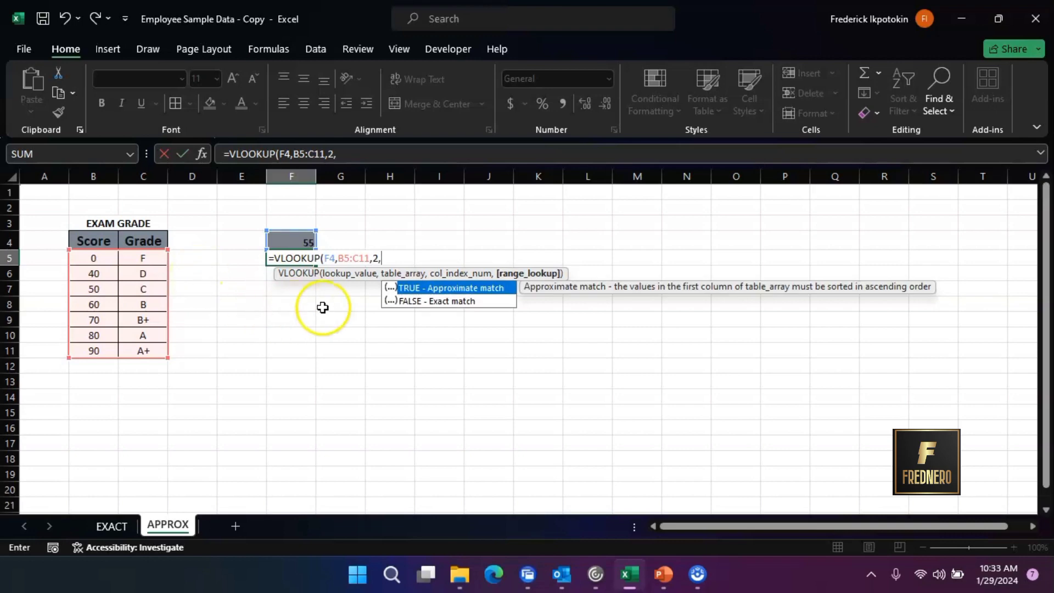
click(433, 302)
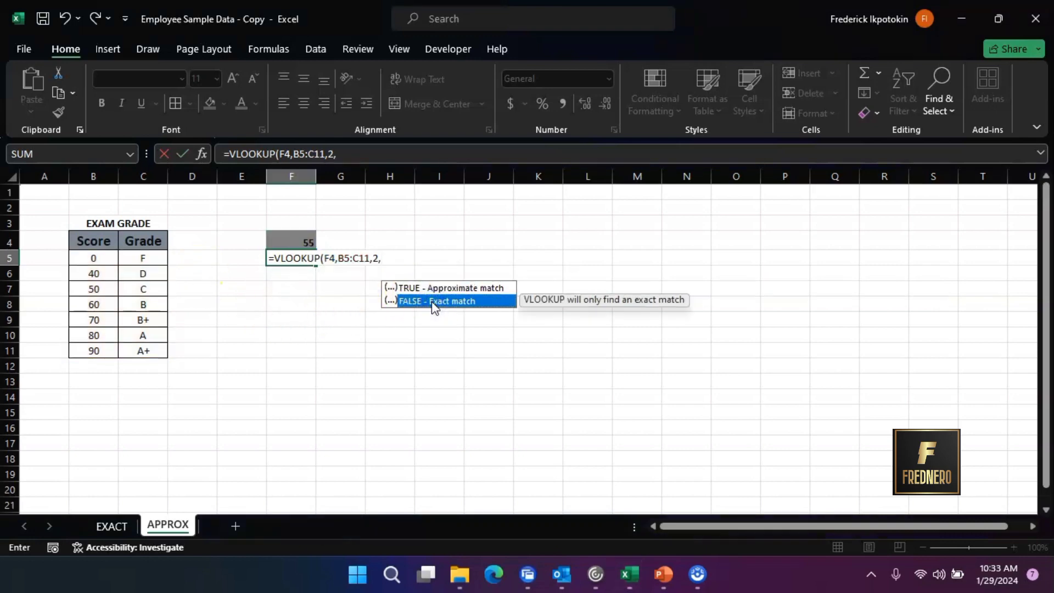
double_click(432, 302)
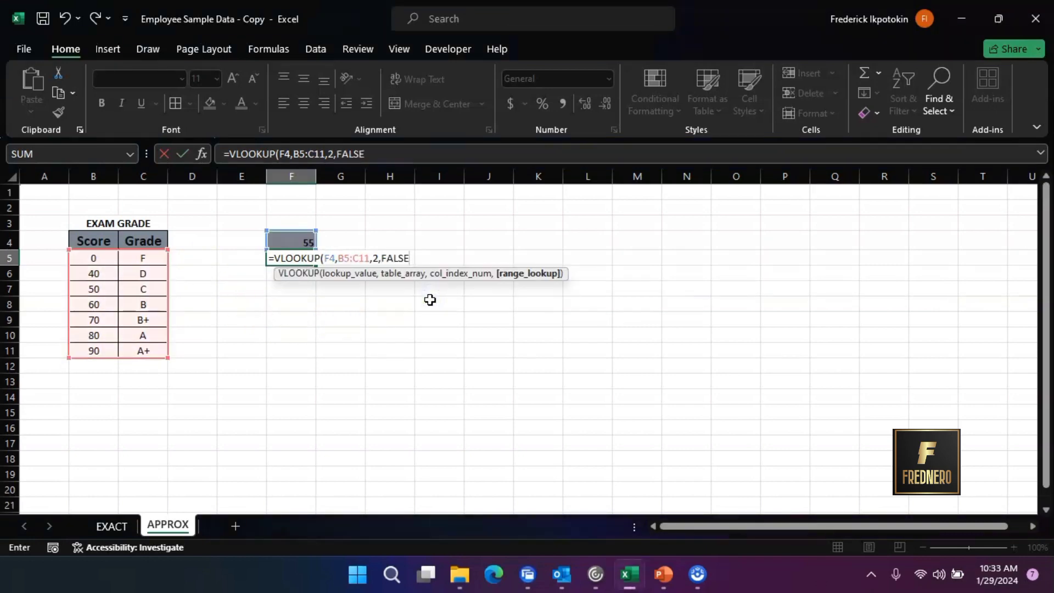
text())
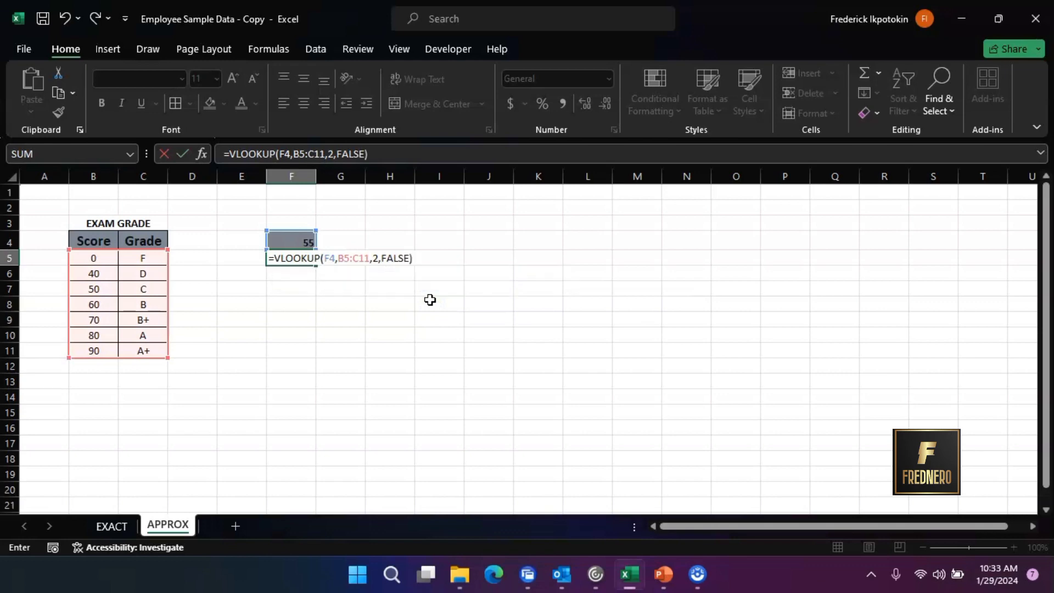
key(Return)
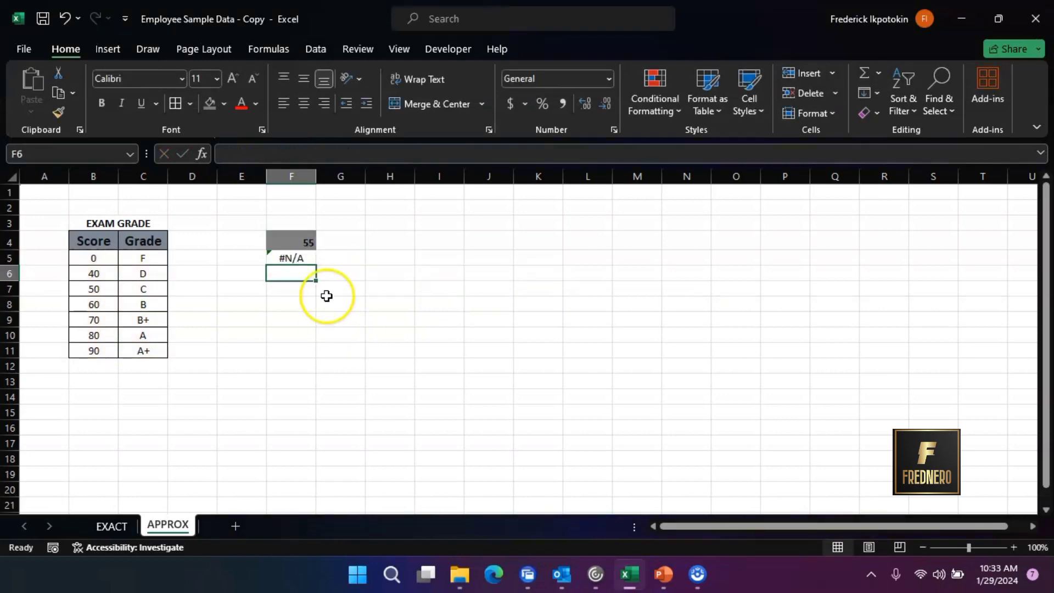
Step: Change the F5 VLOOKUP's range lookup argument to TRUE for approximate match, and centre the cell's contents horizontally
click(301, 260)
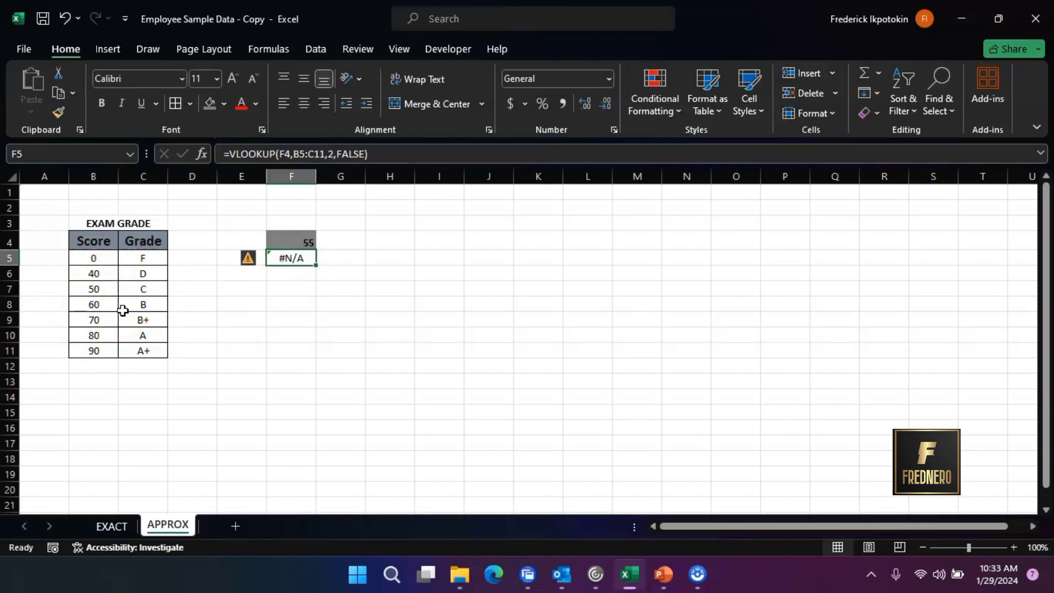
click(303, 256)
double_click(302, 255)
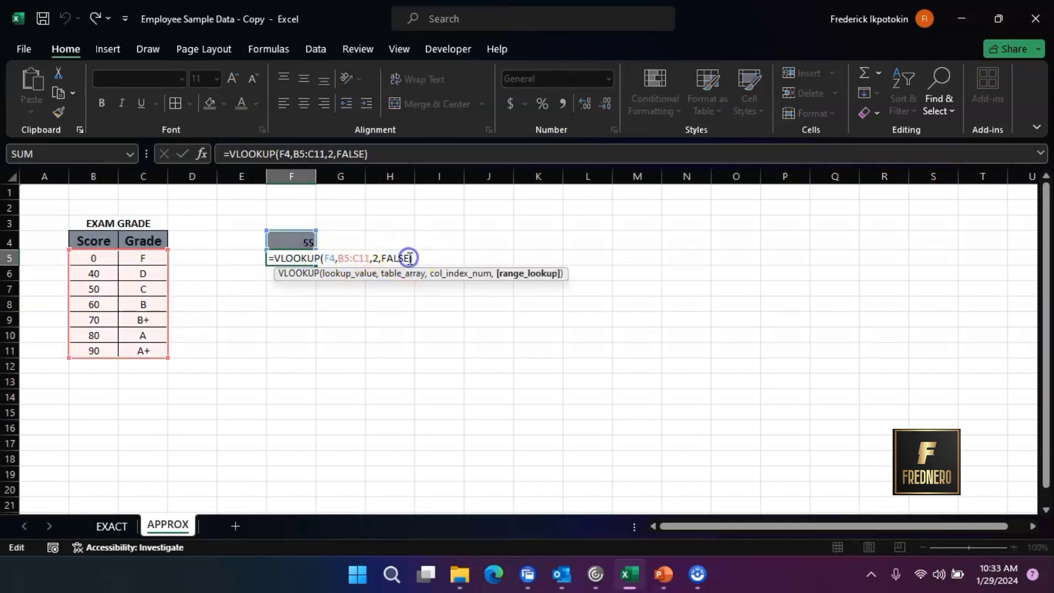
key(BackSpace)
key(BackSpace)
key(BackSpace)
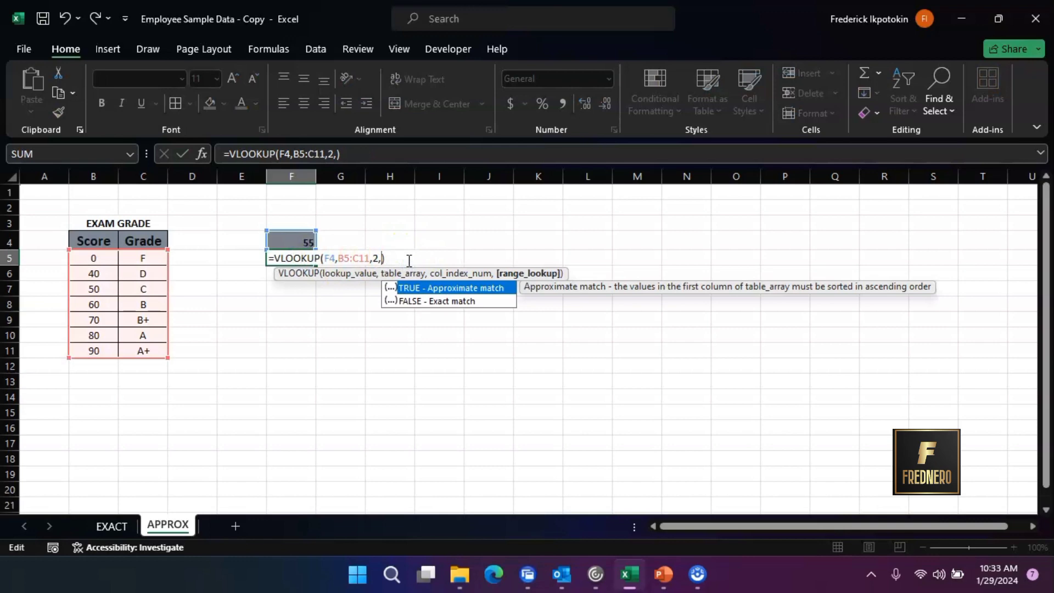
double_click(487, 286)
key(Return)
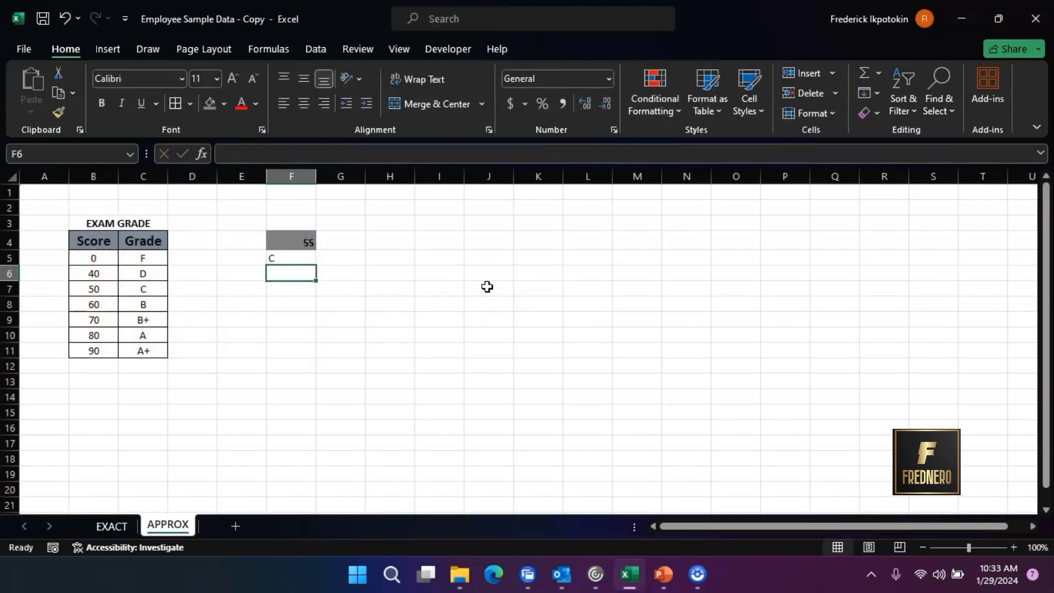
click(292, 257)
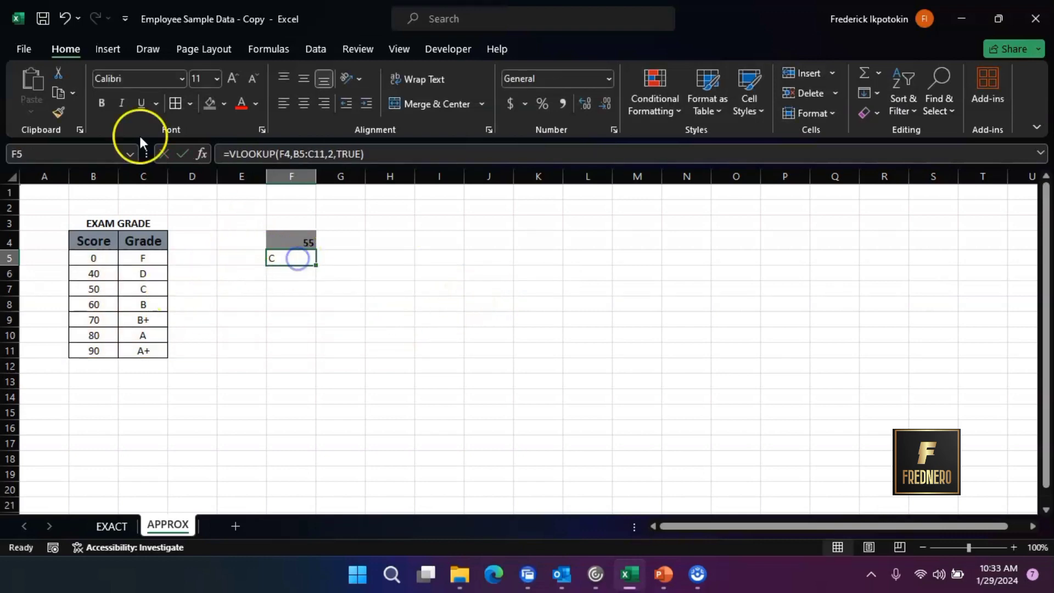
click(302, 105)
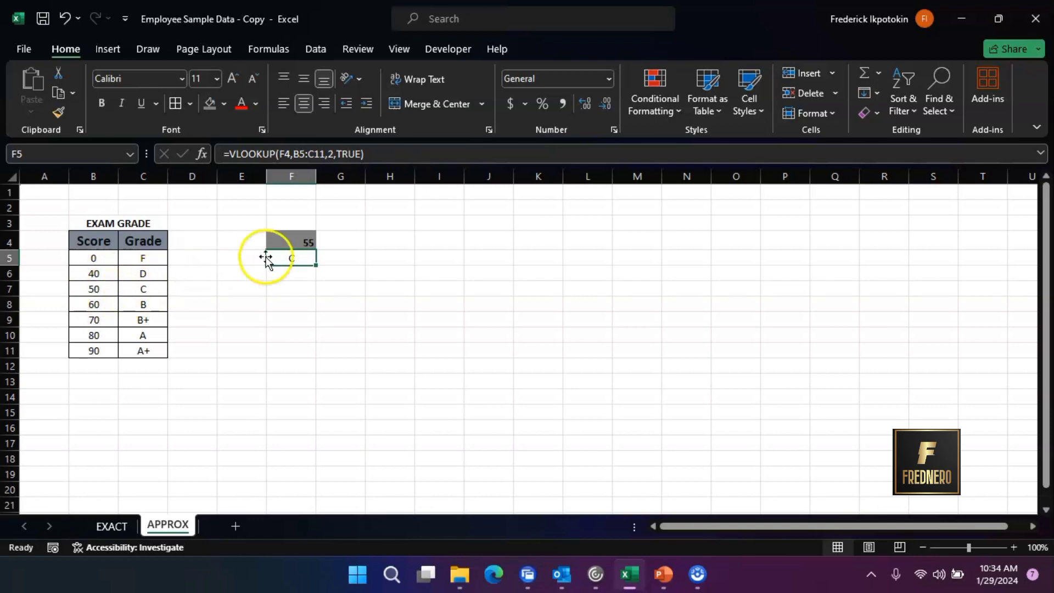
Step: Test the grade lookup by setting the score in F4 to 70 and then to 72
click(295, 245)
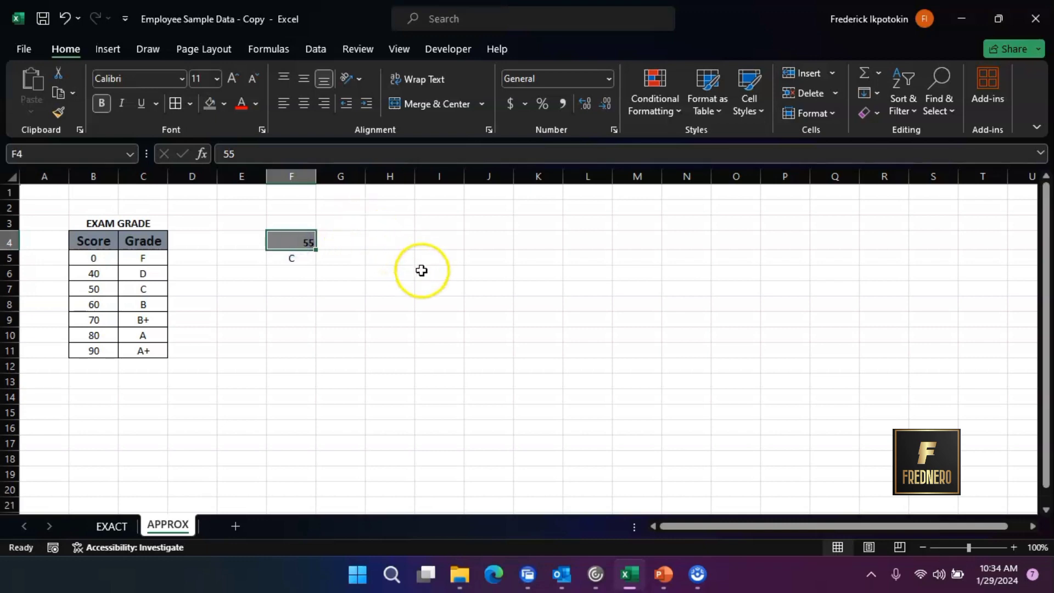
text(70)
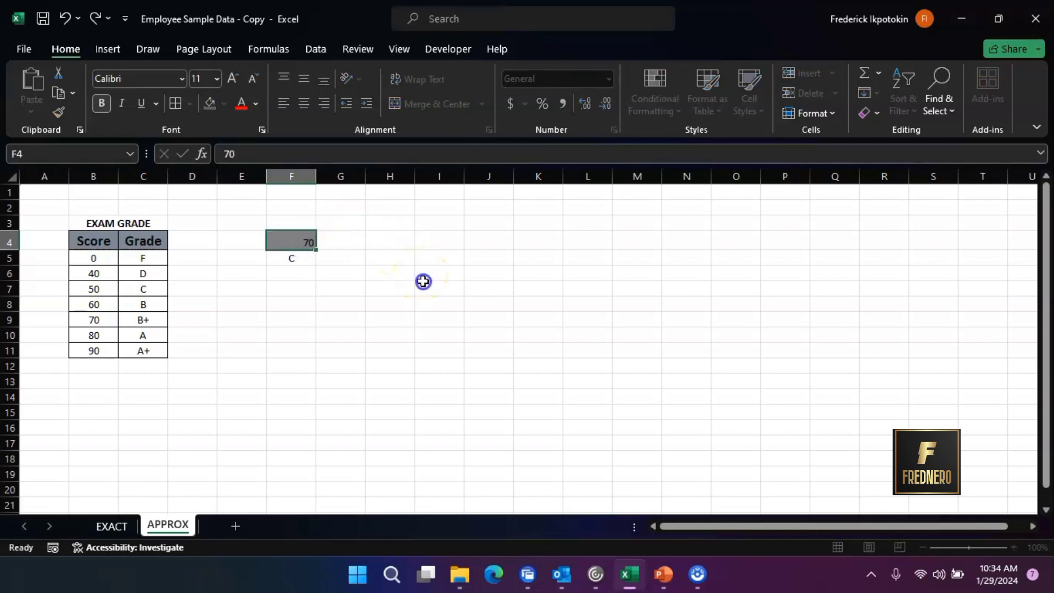
click(423, 281)
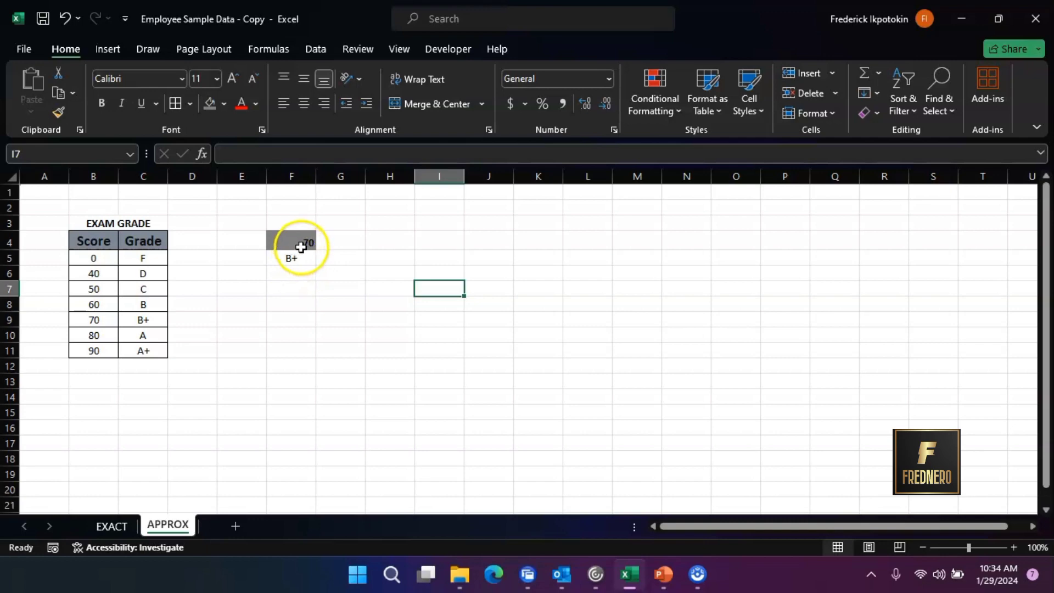
click(299, 248)
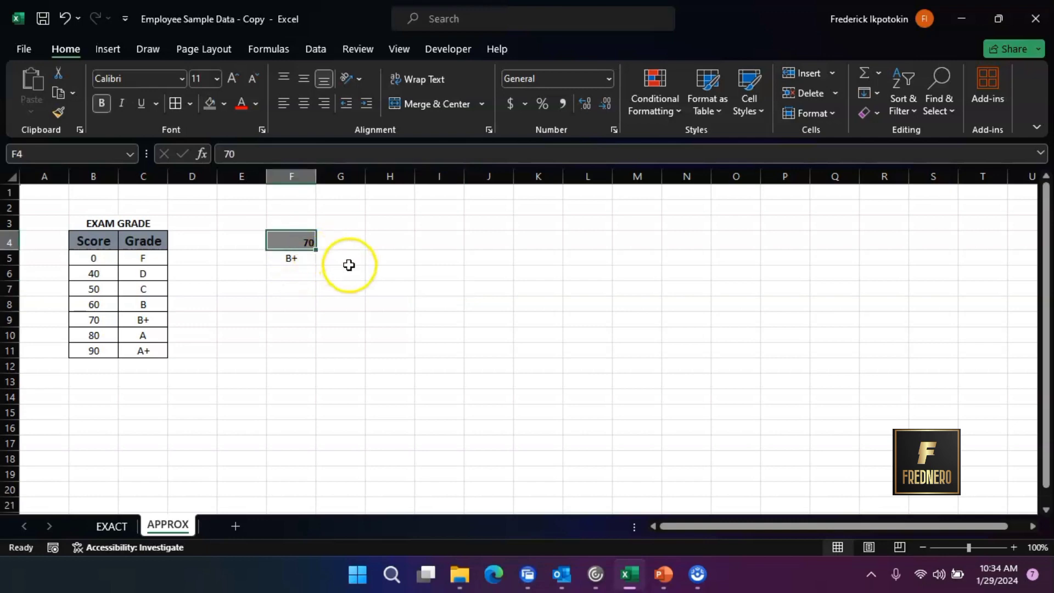
text(72)
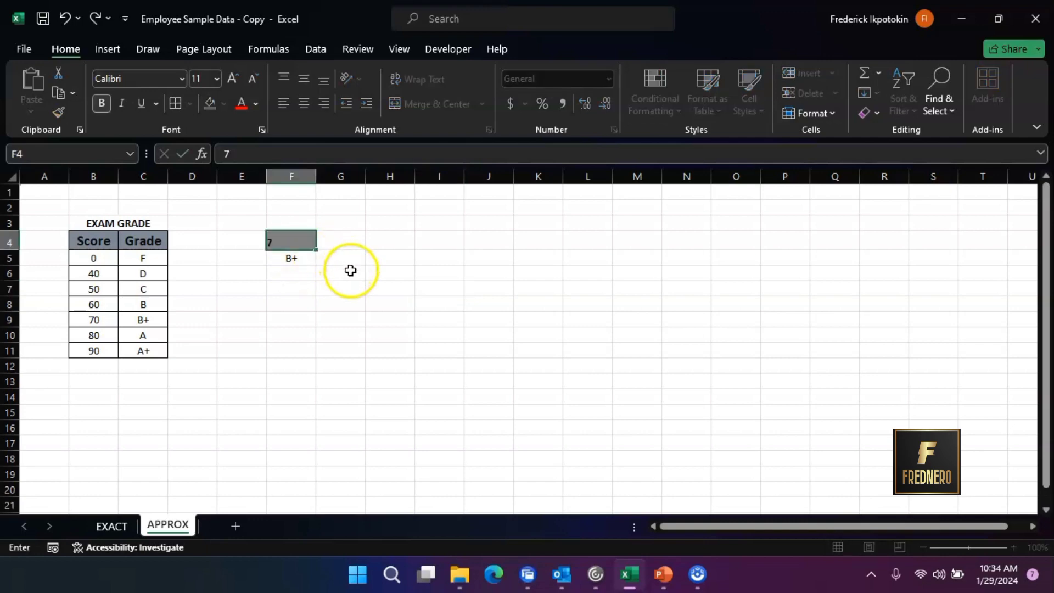
click(370, 283)
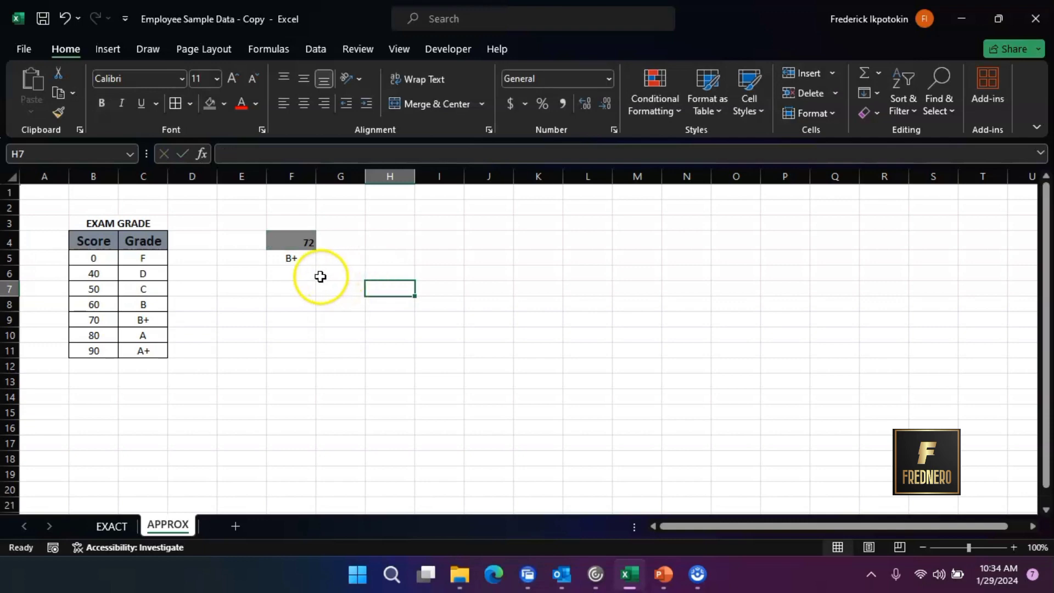